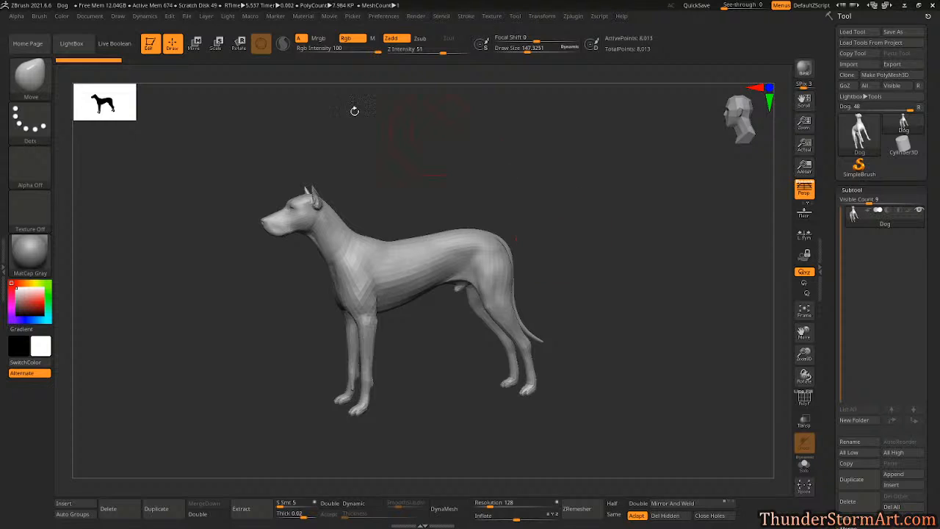
Reduce the Draw Size to about 75 and view the sample projects, including Dog.ZPR, in LightBox.
left_click_drag(403, 187, 481, 168)
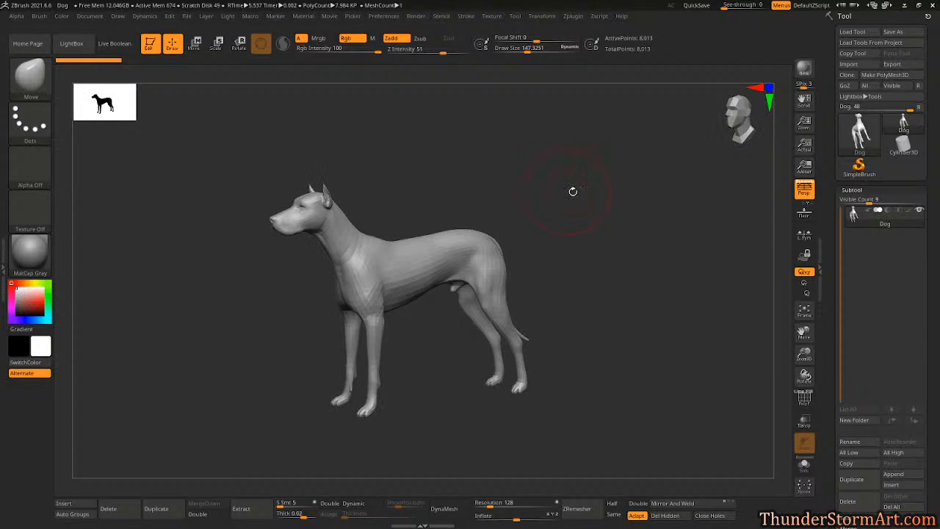
key("s")
left_click_drag(573, 191, 509, 185)
key("comma")
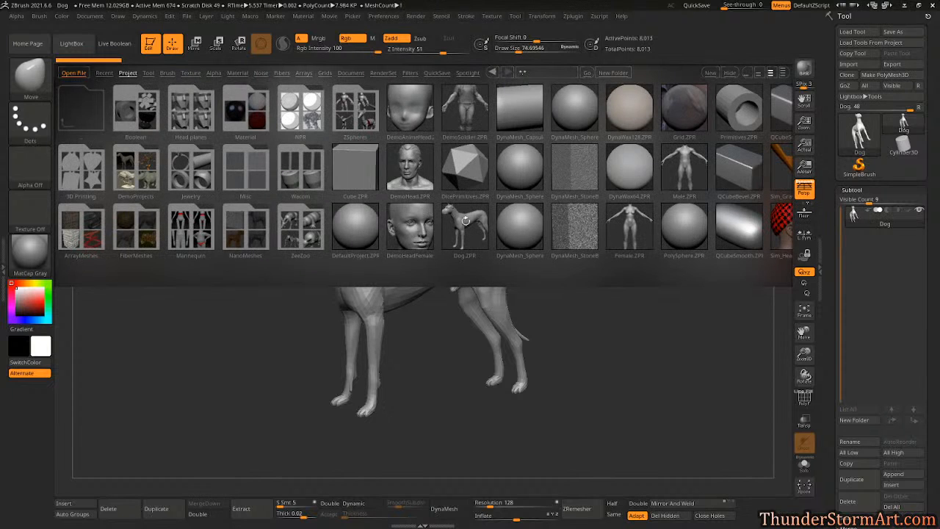
key("comma")
mouse_move(599, 266)
left_mouse_down()
mouse_move(566, 275)
mouse_move(591, 276)
left_mouse_up()
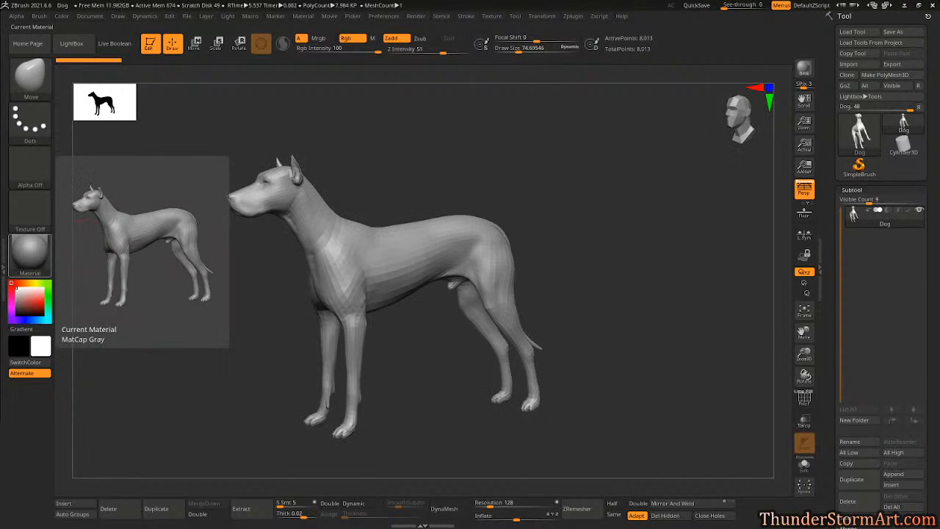
mouse_move(559, 243)
left_mouse_down()
mouse_move(634, 261)
mouse_move(604, 275)
left_mouse_up()
Subdivide the dog mesh twice and reduce the brush Draw Size to about 23.
key("s")
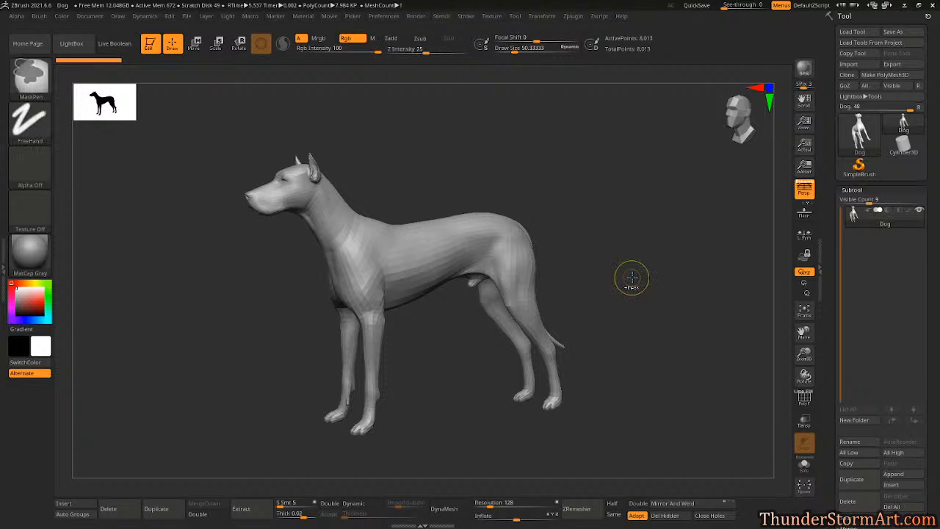
key("ctrl+d")
key("ctrl+d")
key("s")
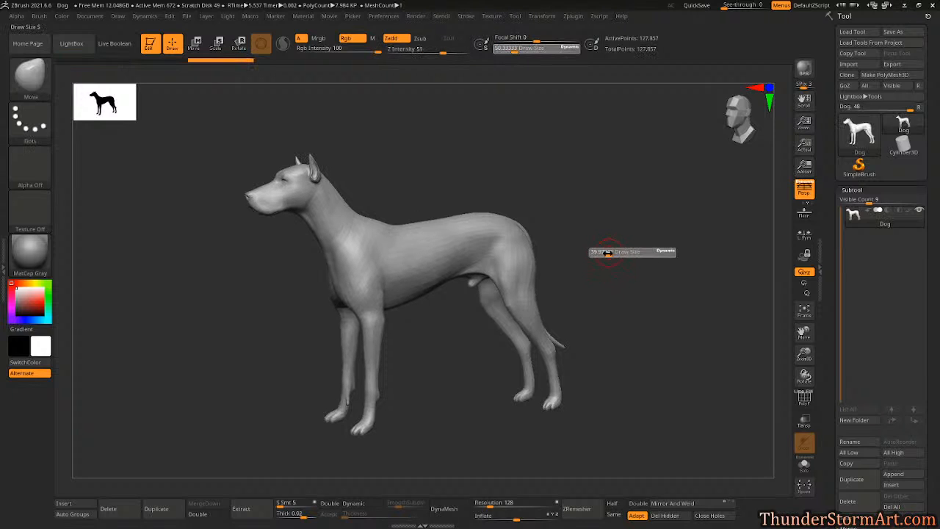
left_click_drag(605, 255, 576, 263)
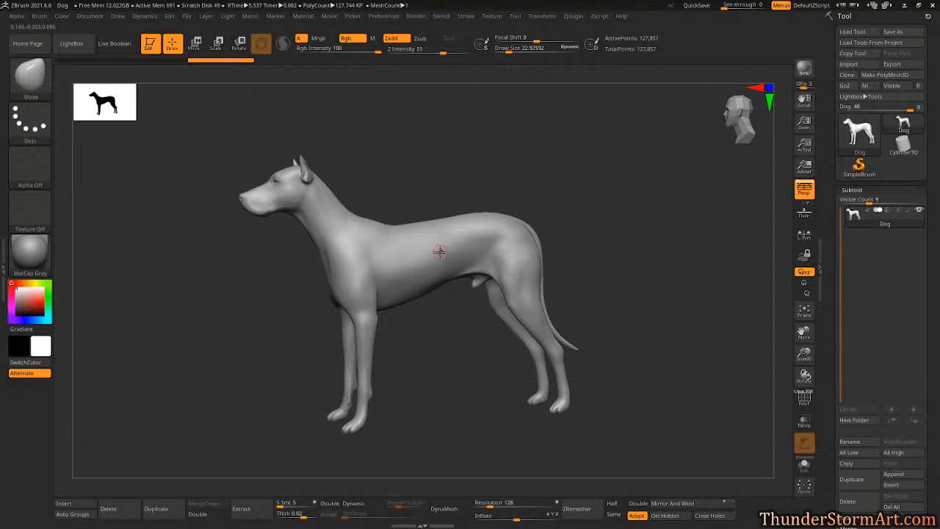
key("f")
key("s")
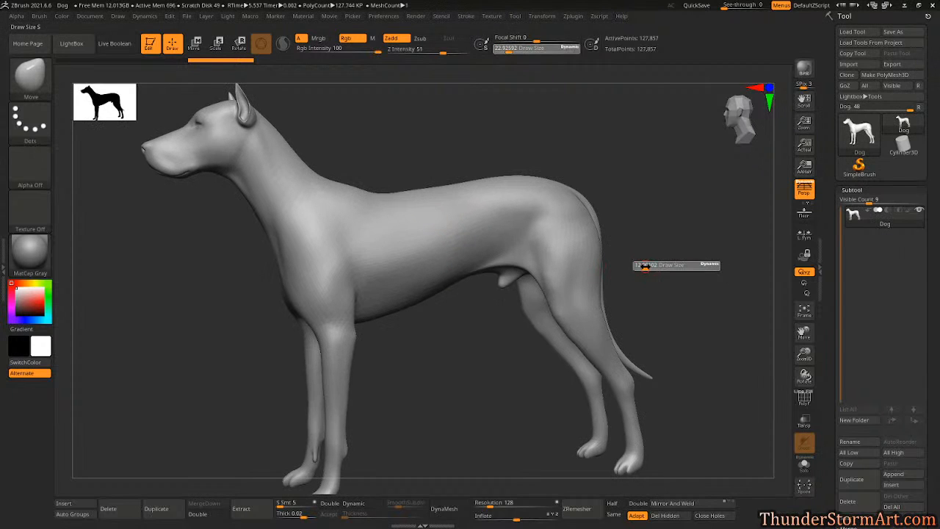
left_click_drag(457, 229, 455, 234)
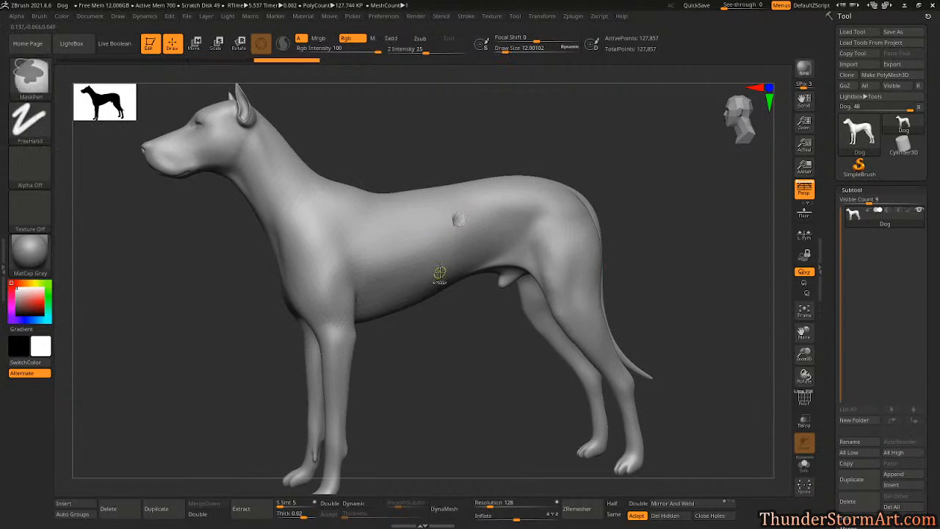
key("ctrl+z")
Build up volume on the dog's near shoulder with the ClayBuildup brush at Draw Size about 27, and smooth it.
key("b")
key("c")
key("b")
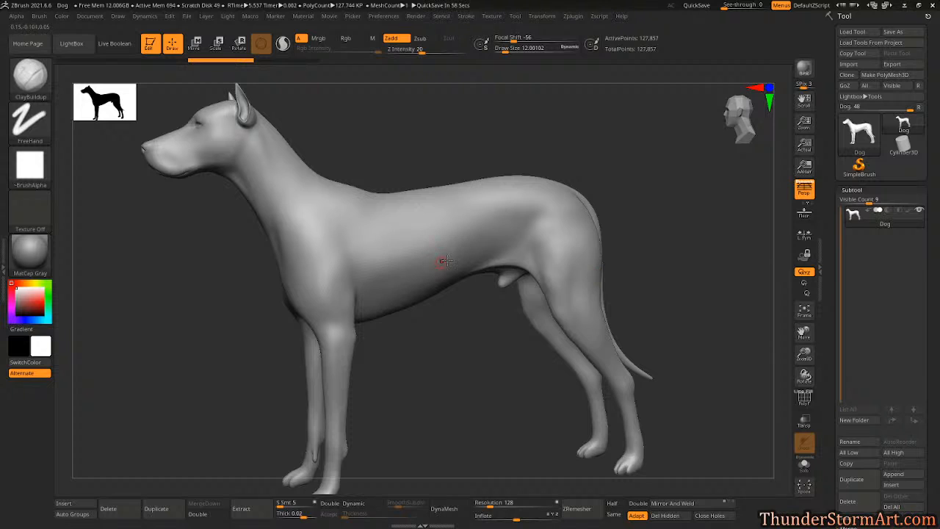
key("s")
left_click_drag(597, 153, 603, 152)
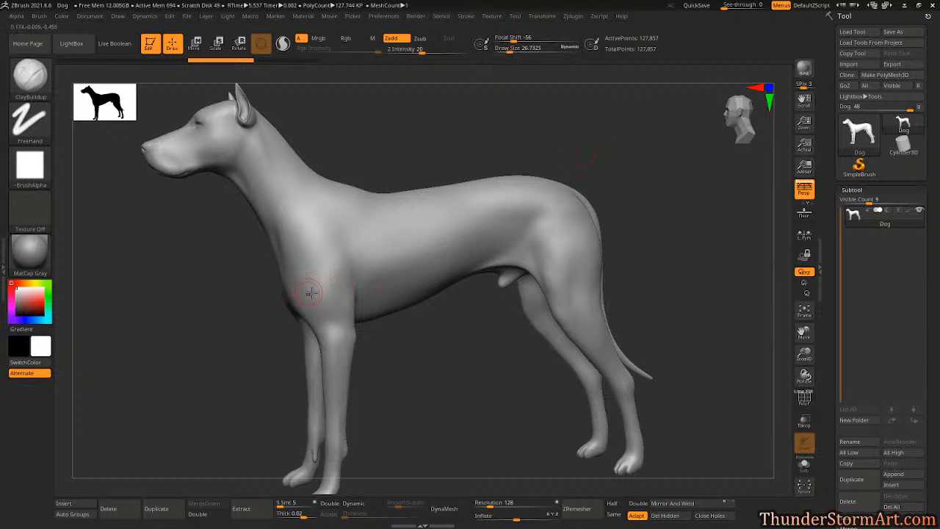
mouse_move(311, 299)
left_mouse_down()
mouse_move(302, 246)
mouse_move(304, 302)
mouse_move(299, 248)
mouse_move(308, 297)
mouse_move(305, 250)
mouse_move(295, 252)
mouse_move(342, 324)
mouse_move(315, 275)
mouse_move(340, 279)
mouse_move(335, 355)
mouse_move(323, 293)
mouse_move(305, 265)
mouse_move(330, 287)
mouse_move(317, 277)
left_mouse_up()
key("shift")
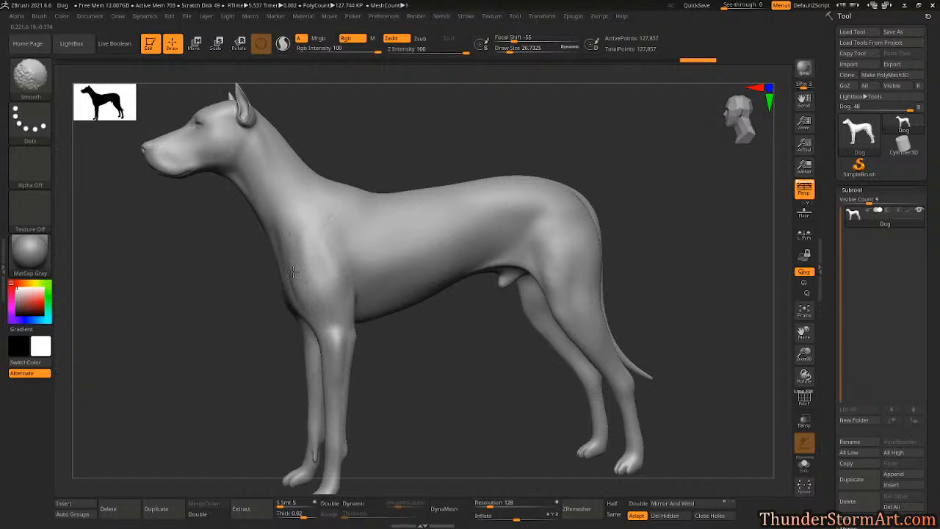
left_click_drag(293, 273, 316, 276, "shift")
Carve muscle lines into the shoulder and upper foreleg with the DamStandard brush at Draw Size about 40.
key("b")
key("d")
key("s")
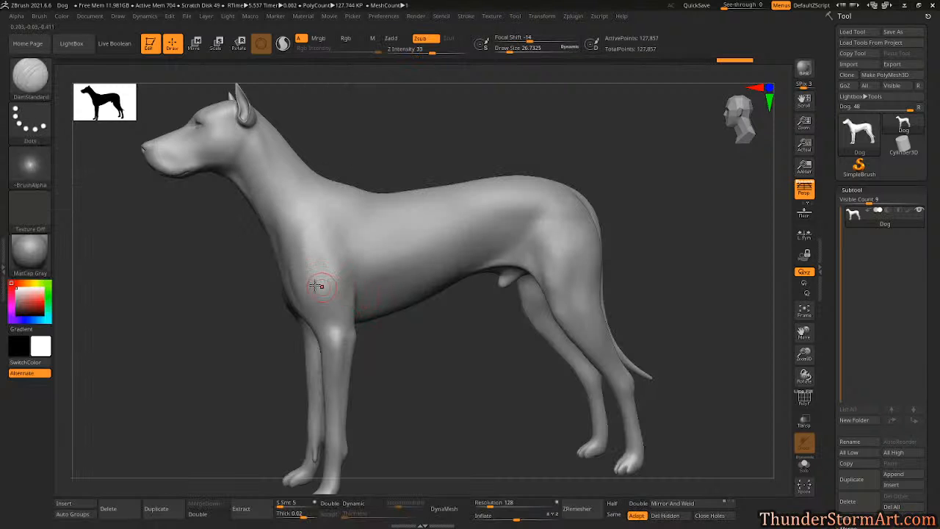
key("s")
left_click_drag(424, 145, 433, 145)
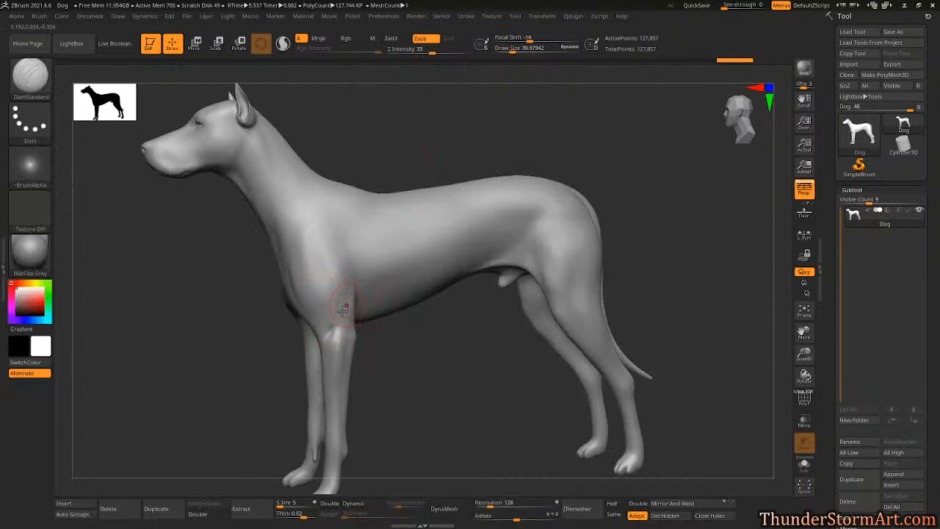
mouse_move(330, 315)
left_mouse_down()
mouse_move(320, 288)
mouse_move(301, 278)
left_mouse_up()
mouse_move(325, 310)
left_mouse_down()
mouse_move(309, 252)
mouse_move(348, 288)
left_mouse_up()
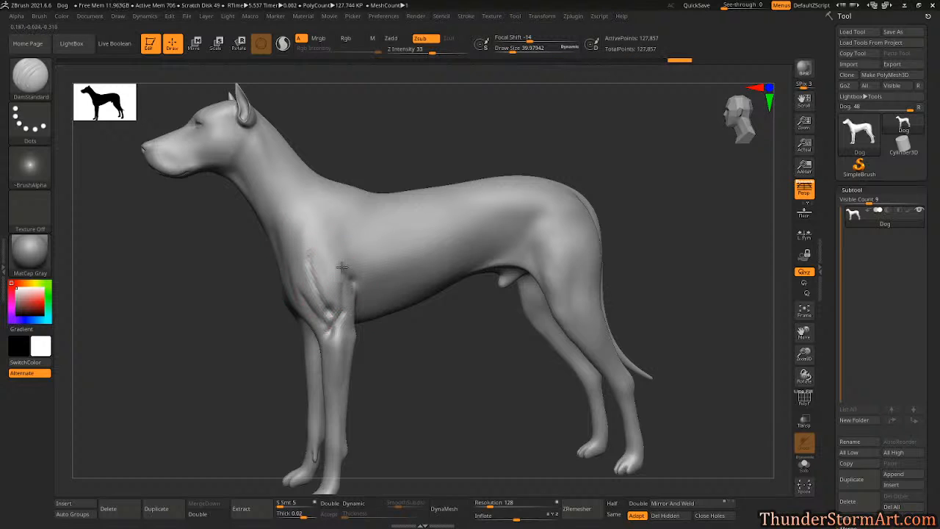
Carve a crease behind the shoulder and at the elbow, and smooth the shoulder and chest.
mouse_move(366, 205)
left_mouse_down()
mouse_move(349, 253)
mouse_move(374, 203)
mouse_move(327, 246)
mouse_move(325, 314)
mouse_move(341, 272)
left_mouse_up()
key("shift")
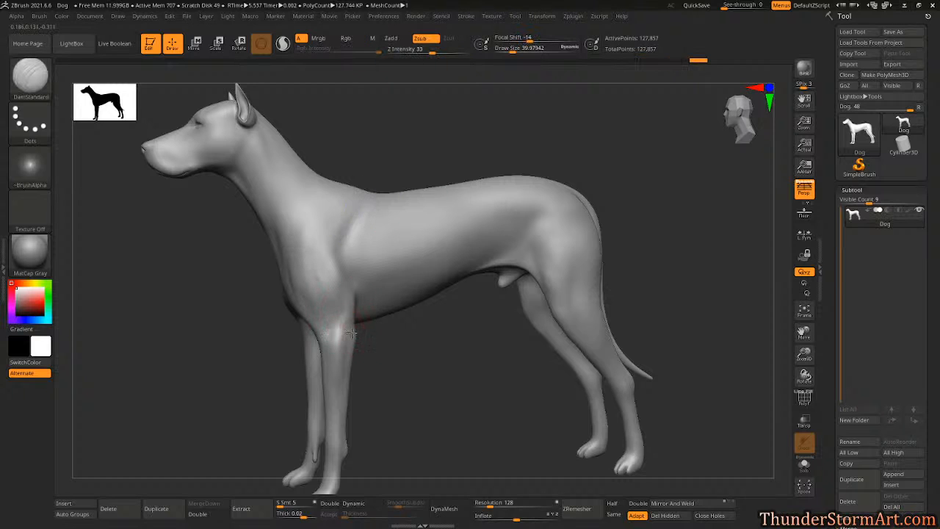
mouse_move(352, 334)
left_mouse_down()
mouse_move(347, 352)
mouse_move(350, 336)
mouse_move(353, 345)
mouse_move(331, 335)
mouse_move(355, 354)
left_mouse_up()
left_click_drag(339, 312, 349, 277, "shift")
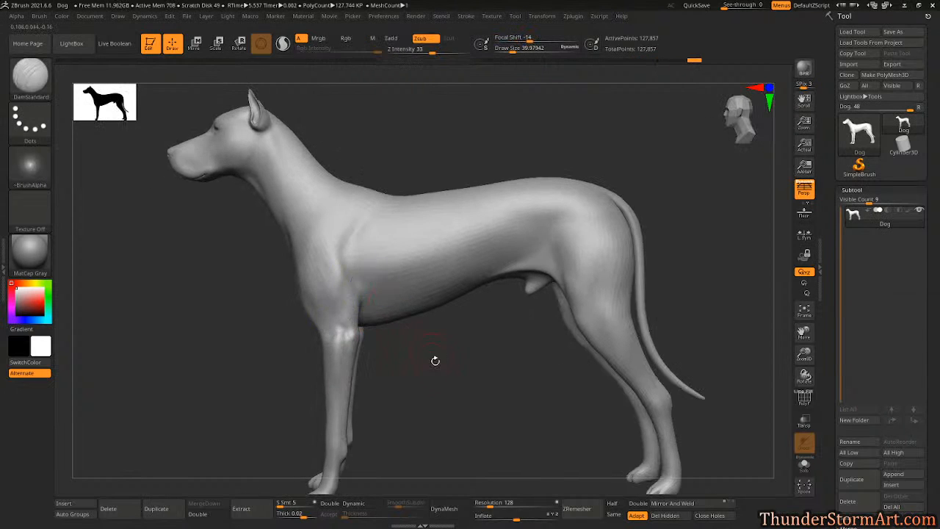
mouse_move(435, 361)
left_mouse_down()
mouse_move(409, 378)
mouse_move(487, 226)
mouse_move(504, 248)
mouse_move(309, 305)
mouse_move(312, 262)
mouse_move(305, 291)
left_mouse_up()
mouse_move(305, 291)
left_mouse_down("shift")
mouse_move(307, 284)
mouse_move(299, 304)
left_mouse_up("shift")
Deepen the crease along the back of the shoulder and smooth its lower end.
left_click_drag(418, 165, 507, 157, "alt")
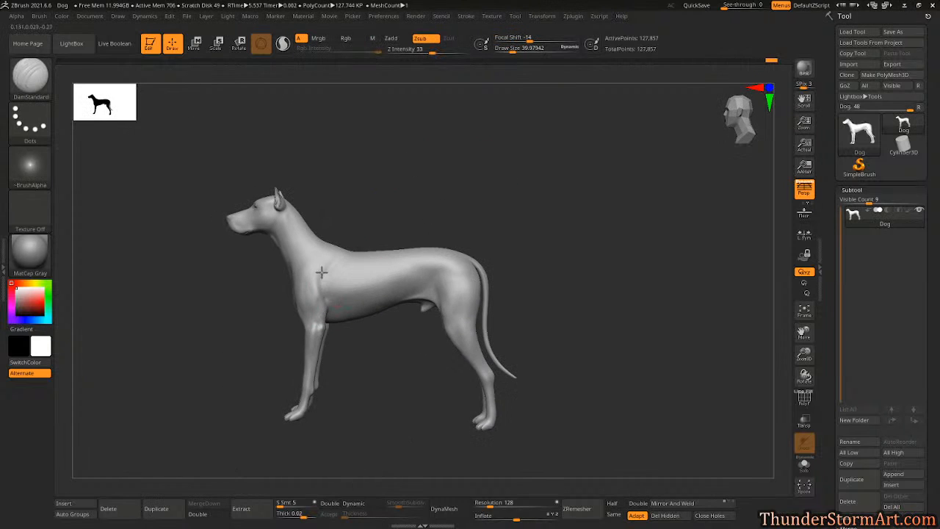
mouse_move(322, 272)
left_mouse_down()
mouse_move(334, 282)
mouse_move(328, 275)
mouse_move(339, 260)
left_mouse_up()
left_click_drag(326, 287, 328, 296, "shift")
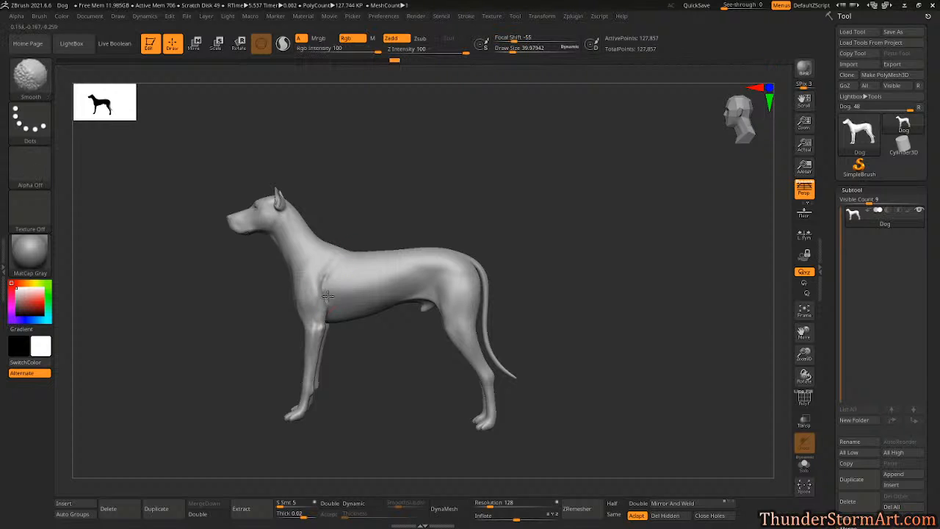
left_click_drag(451, 187, 460, 184, "alt")
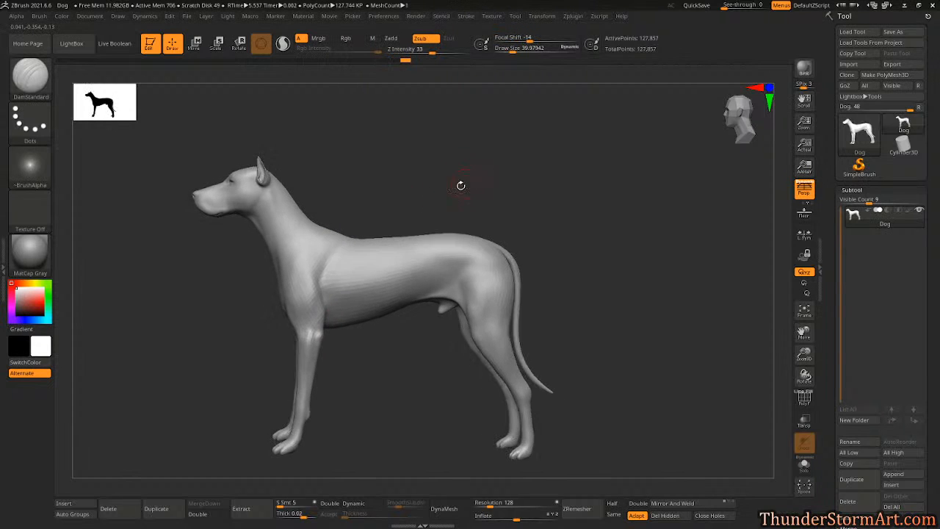
Carve the word ZBRUSH into the side of the dog's body with the DamStandard brush.
mouse_move(335, 271)
left_mouse_down()
mouse_move(338, 291)
mouse_move(352, 291)
mouse_move(368, 271)
mouse_move(368, 285)
mouse_move(384, 281)
mouse_move(393, 264)
mouse_move(398, 278)
mouse_move(418, 256)
mouse_move(421, 276)
mouse_move(451, 257)
mouse_move(456, 264)
mouse_move(408, 269)
mouse_move(354, 293)
left_mouse_up()
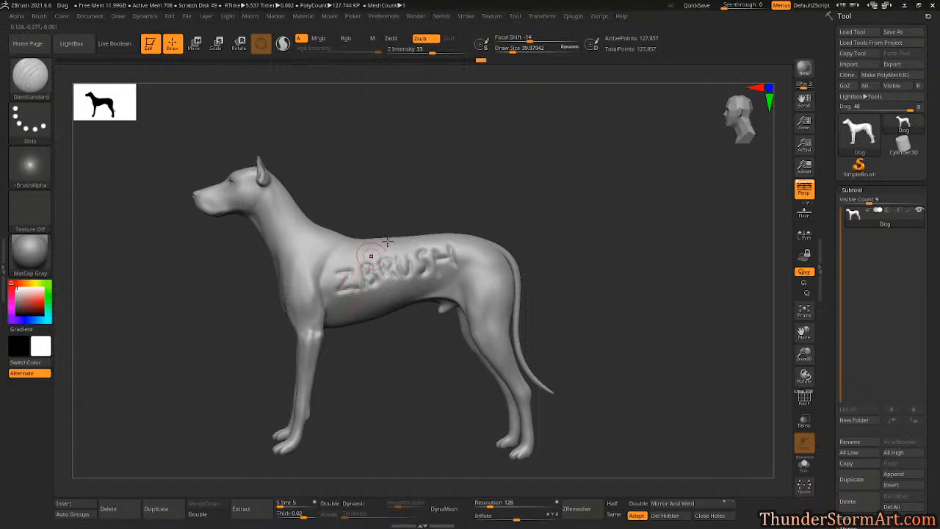
left_click_drag(556, 171, 521, 188, "alt")
left_click_drag(520, 188, 625, 223)
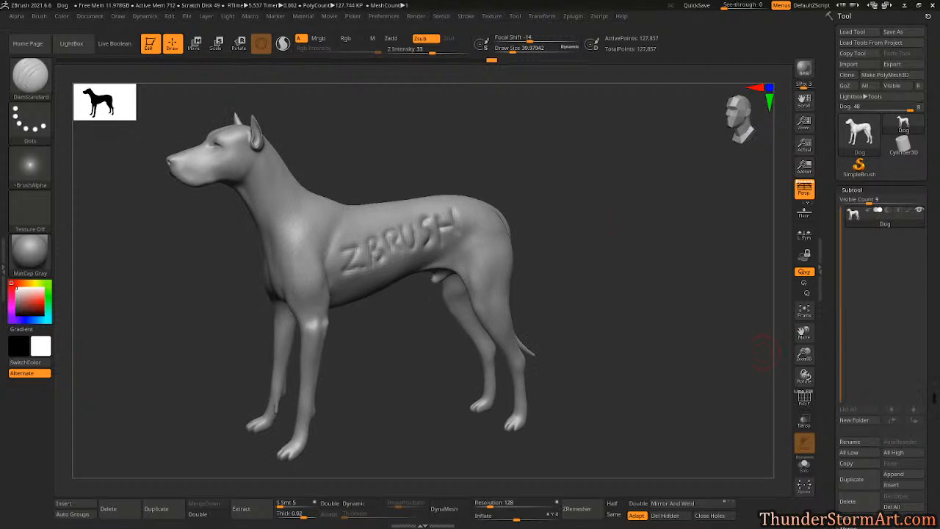
Delete the lower subdivision levels of the dog mesh in its geometry settings.
scroll(935, 397, "down", 5)
left_click(852, 414)
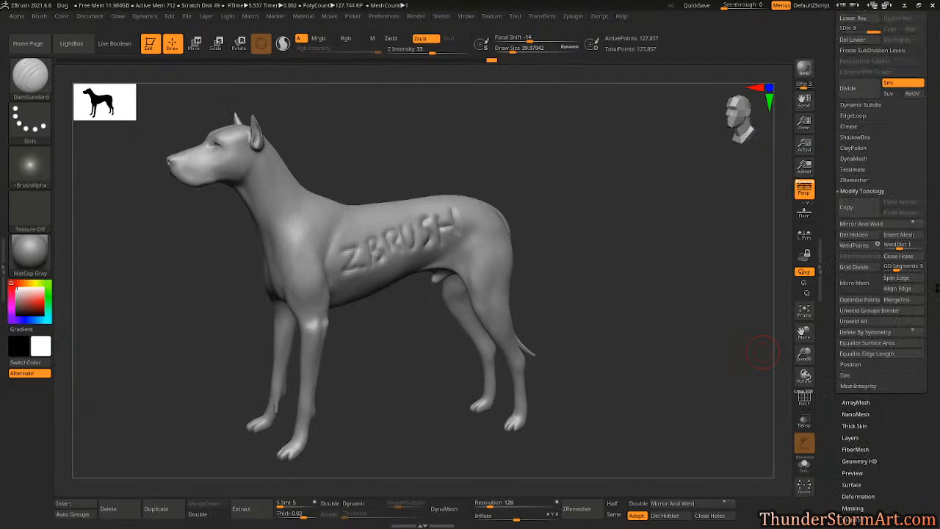
left_click(859, 197)
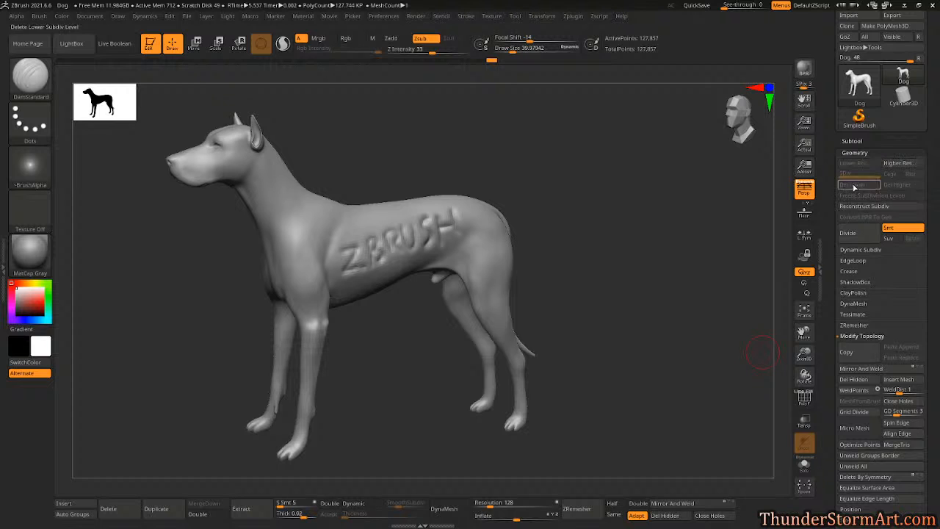
mouse_move(665, 217)
left_mouse_down()
mouse_move(642, 230)
mouse_move(650, 210)
mouse_move(668, 223)
left_mouse_up()
Duplicate the Dog subtool.
left_click(881, 189)
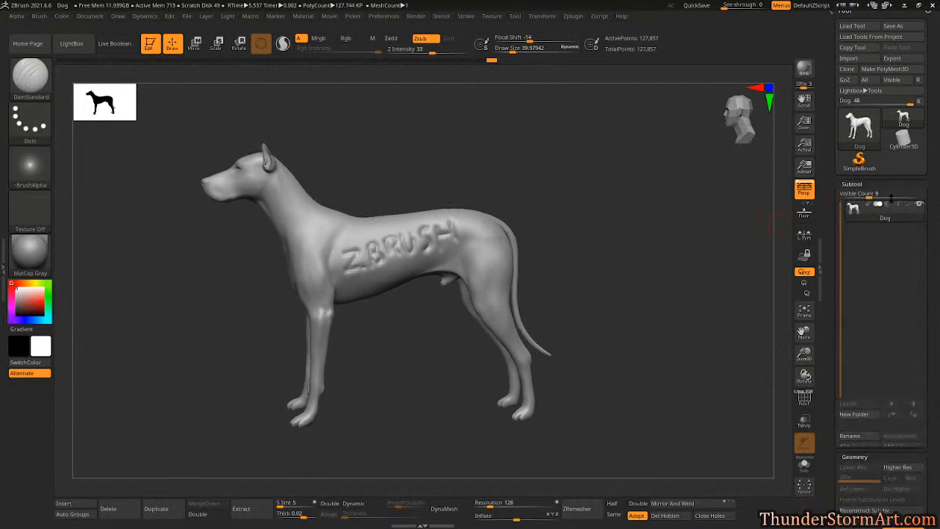
left_click_drag(601, 228, 607, 233)
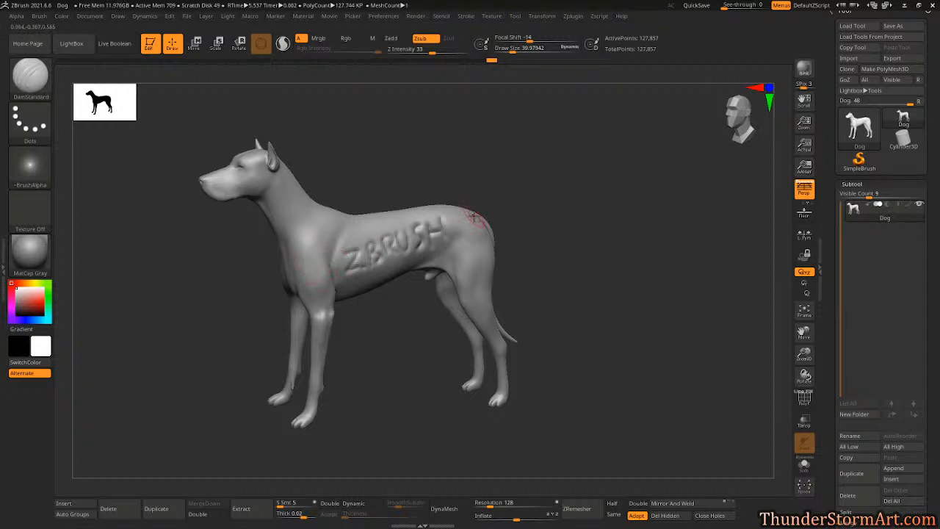
key("shift+f")
key("shift+f")
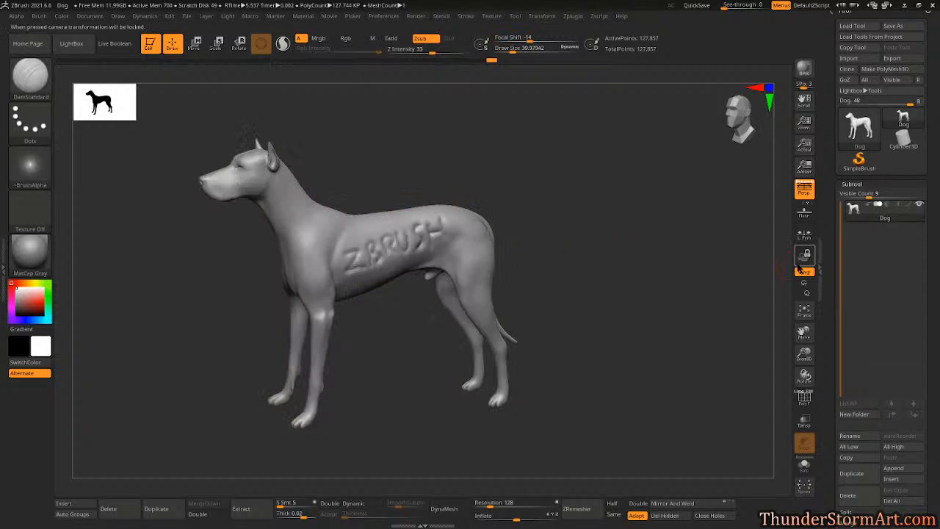
scroll(937, 255, "down", 2)
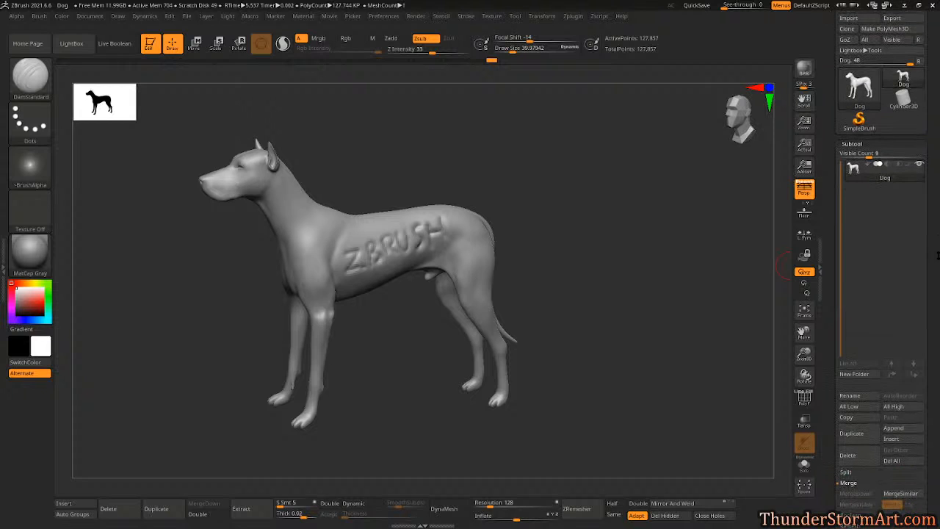
left_click(853, 439)
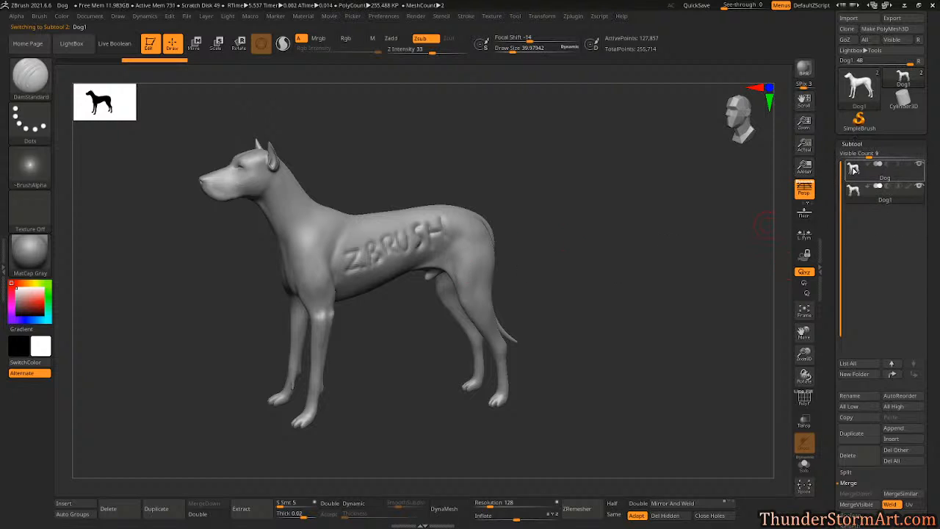
Rename the duplicated dog subtool as Dog_zremeshed.
left_click_drag(612, 262, 594, 272)
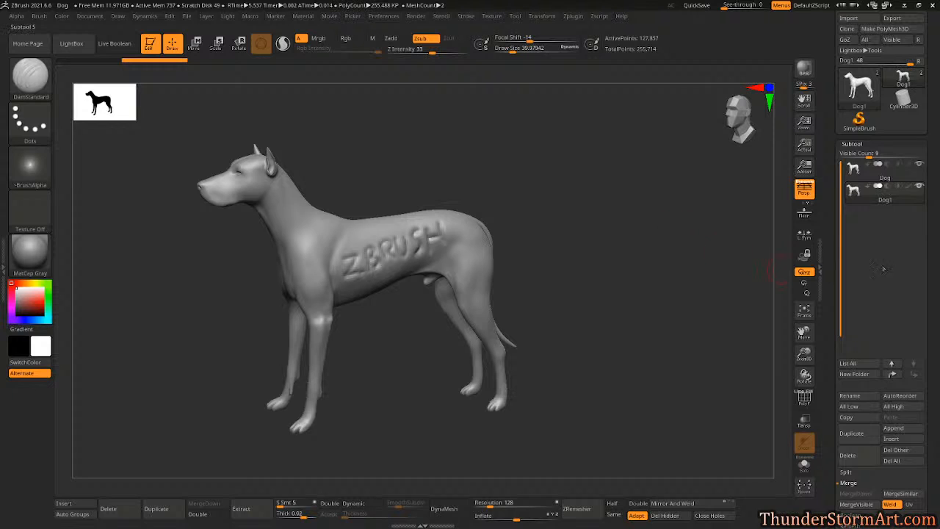
left_click_drag(931, 238, 935, 219)
scroll(935, 219, "down", 3)
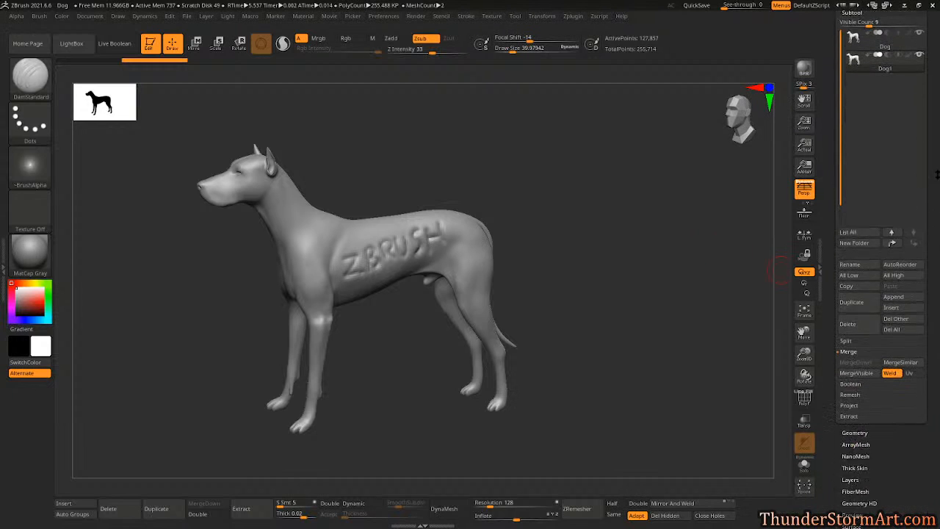
left_click(850, 343)
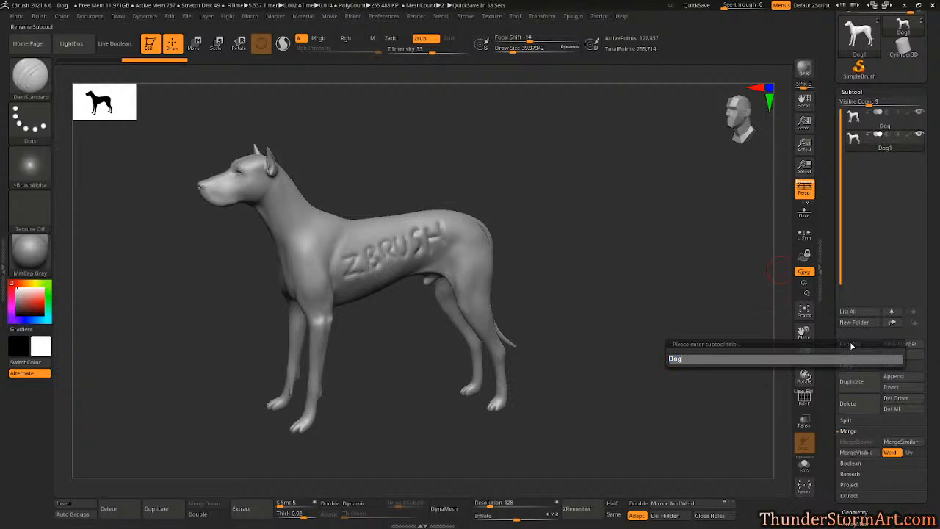
type("Dog_zremeshed")
key("Return")
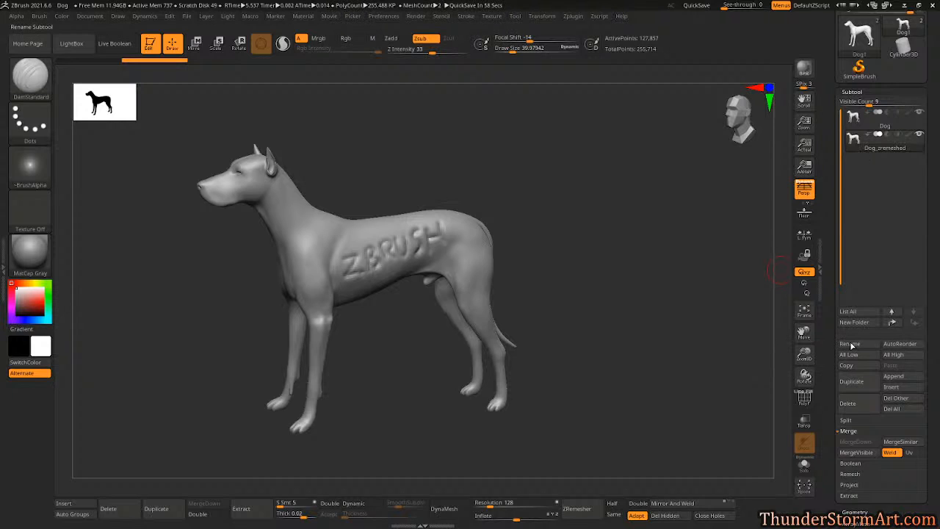
Remesh the Dog_zremeshed subtool with ZRemesher, using the Half polygon count option.
left_click_drag(935, 375, 935, 185)
left_click(857, 316)
left_click_drag(938, 281, 928, 352)
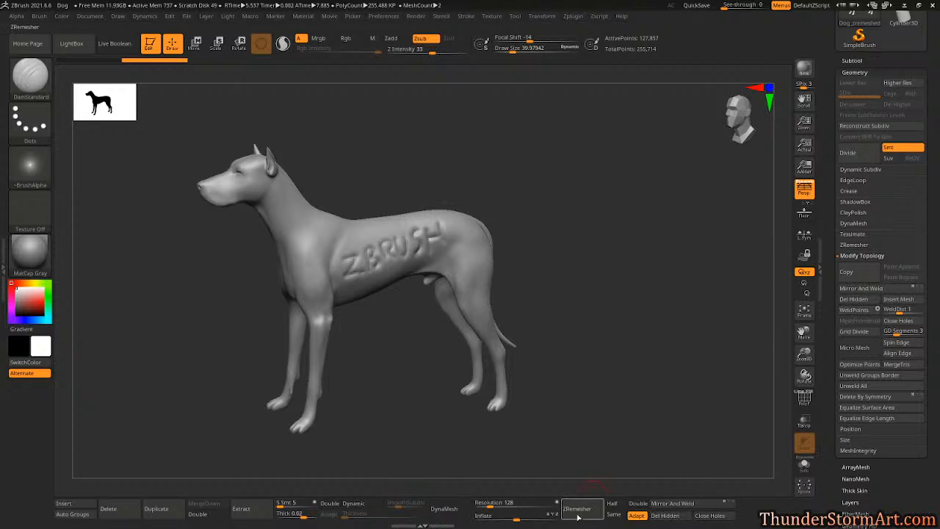
left_click(854, 244)
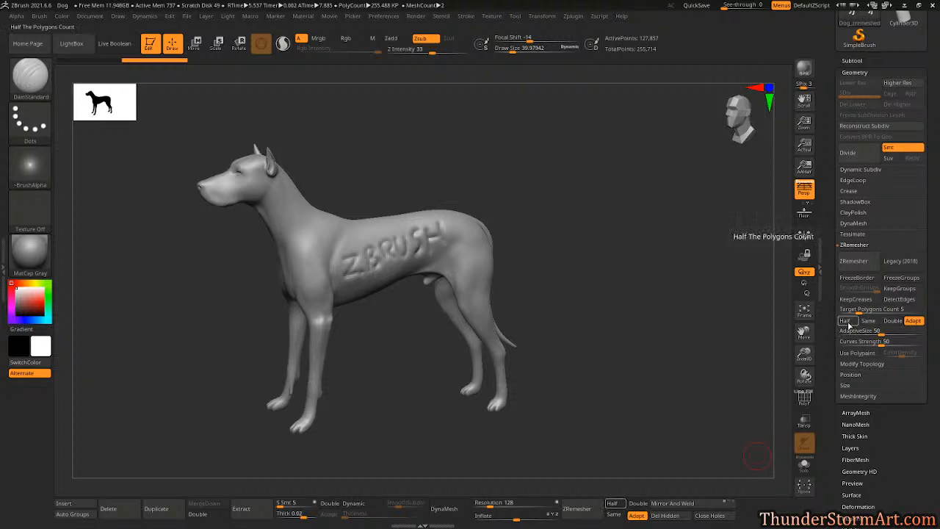
left_click(846, 321)
left_click(854, 261)
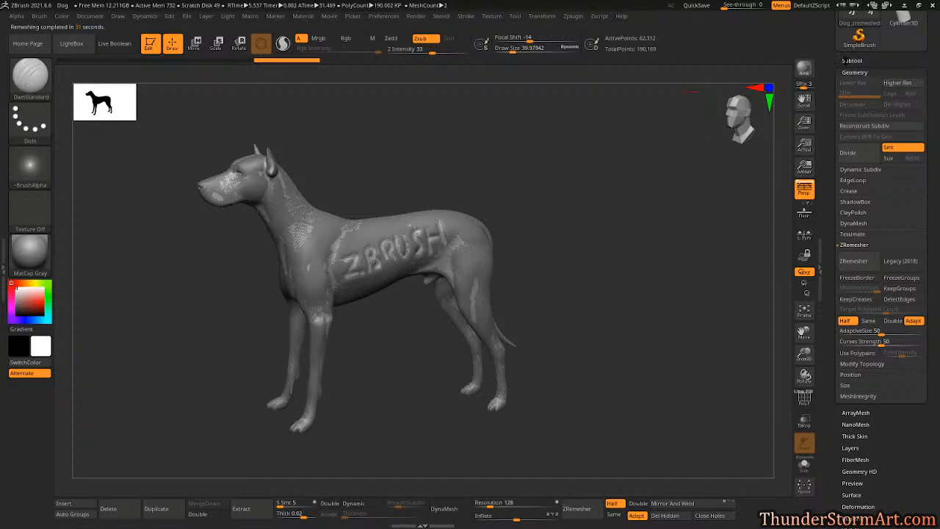
Hide the original Dog subtool and display the wireframe on Dog_zremeshed to check its new topology.
left_click(846, 62)
left_click(919, 83)
mouse_move(642, 203)
left_mouse_down()
mouse_move(625, 209)
mouse_move(633, 213)
left_mouse_up()
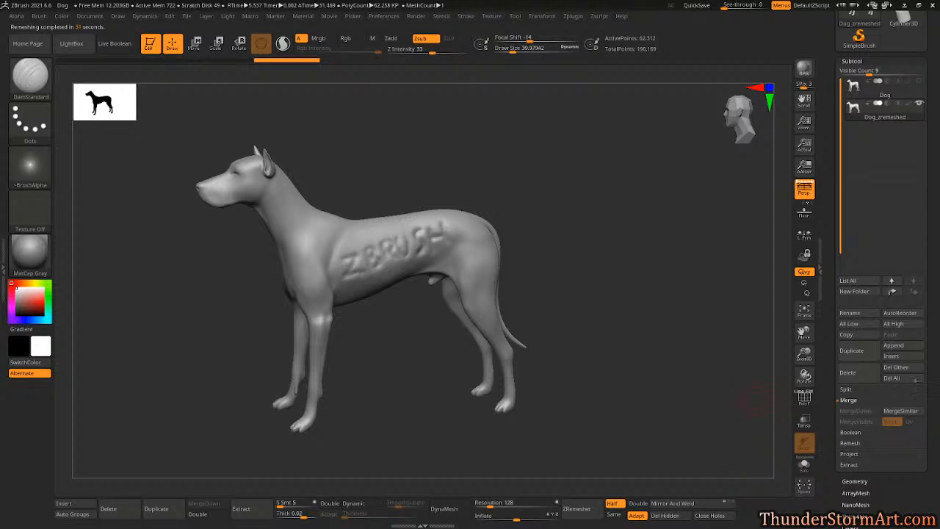
scroll(934, 367, "down", 2)
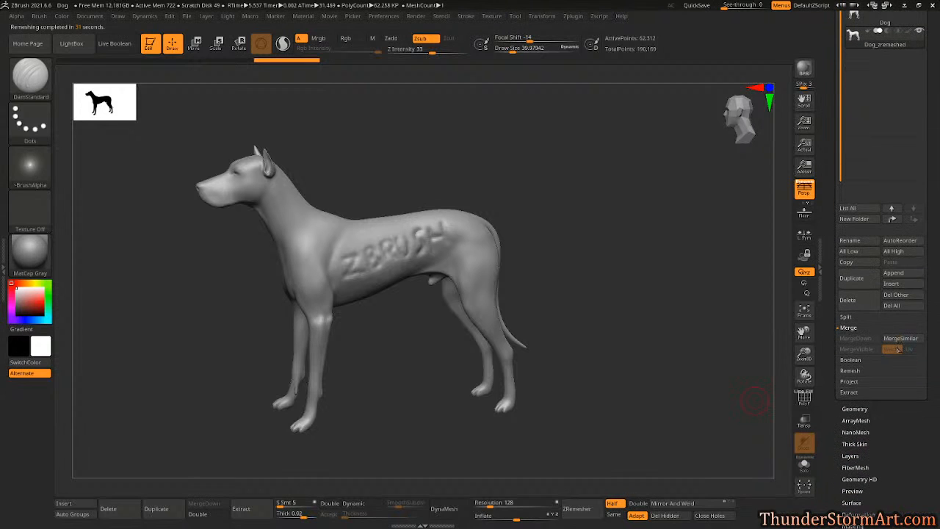
key("shift+f")
left_click_drag(609, 256, 645, 340, "alt")
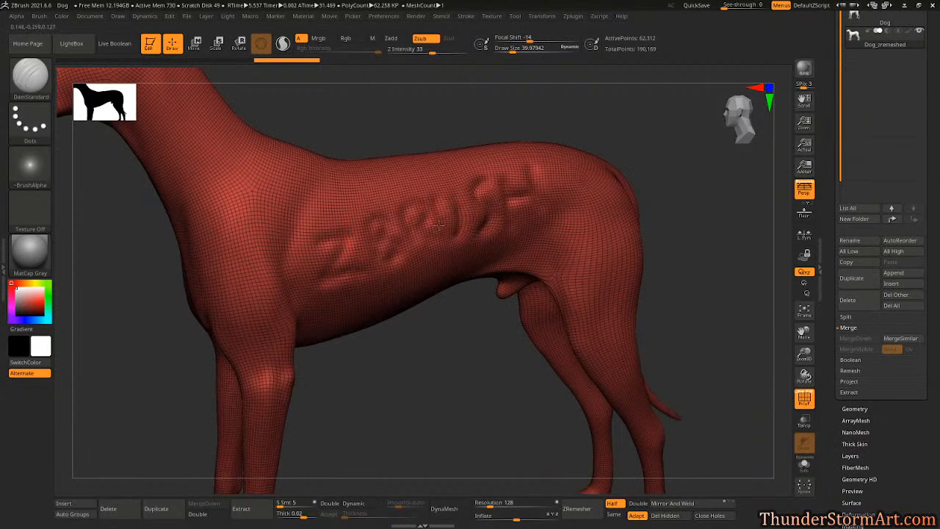
key("f")
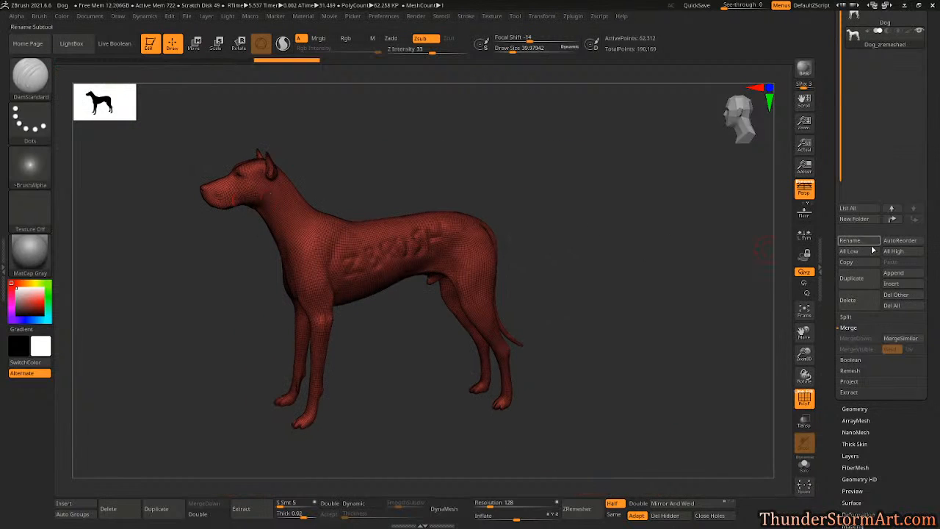
Remesh Dog_zremeshed three more times with ZRemesher, keeping the Half polygon count option.
left_click(847, 409)
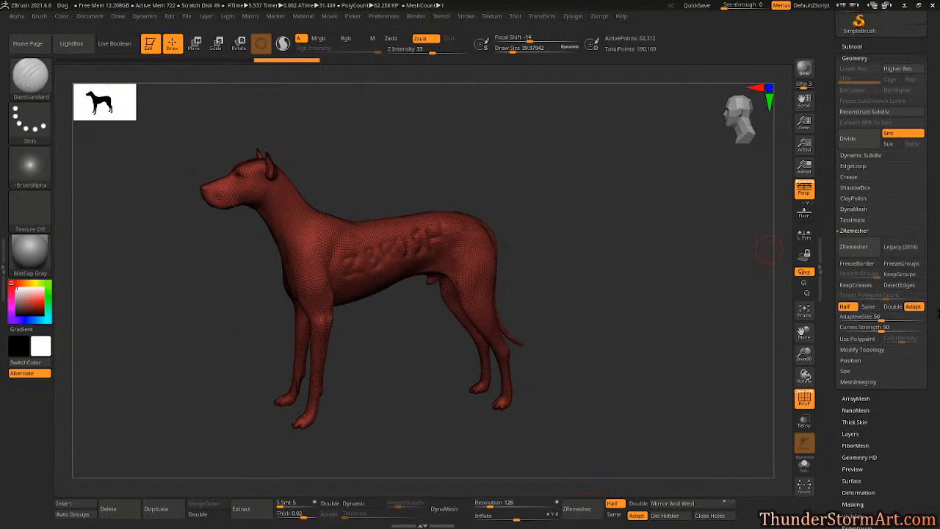
left_click(857, 252)
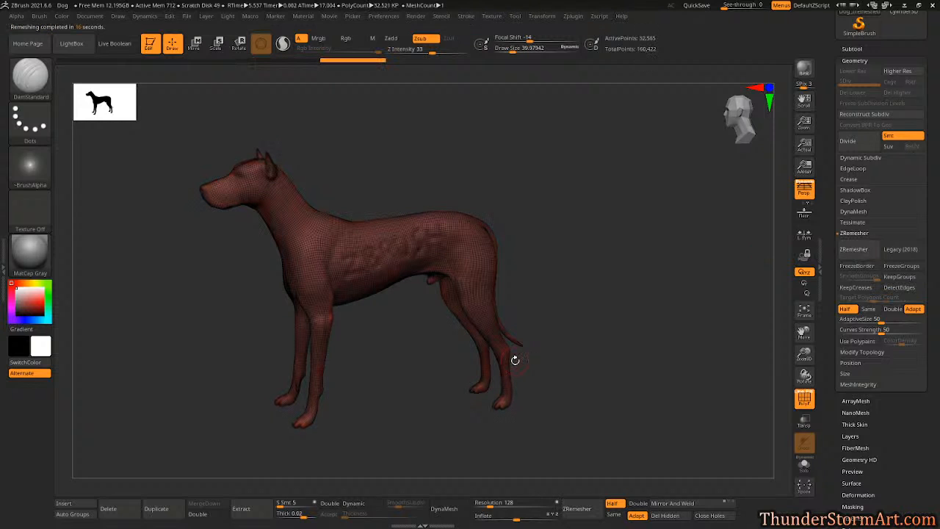
left_click(853, 251)
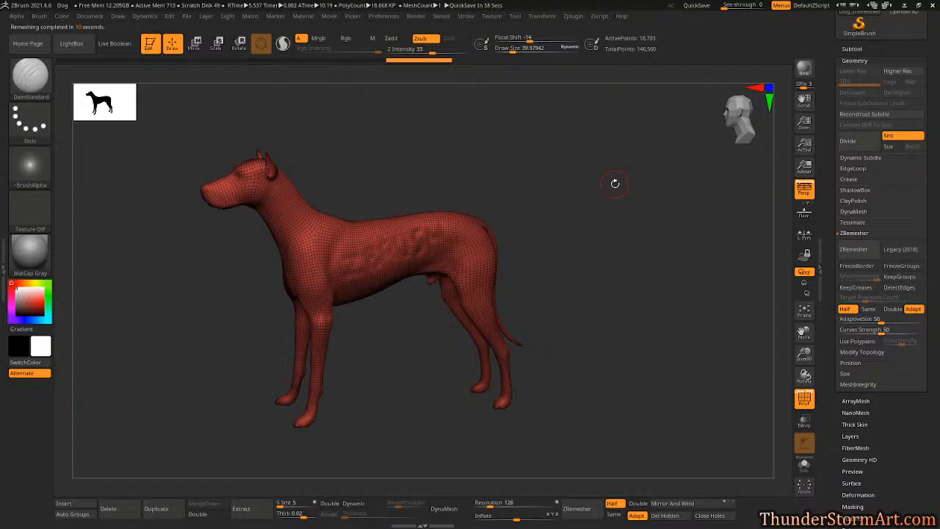
left_click(854, 249)
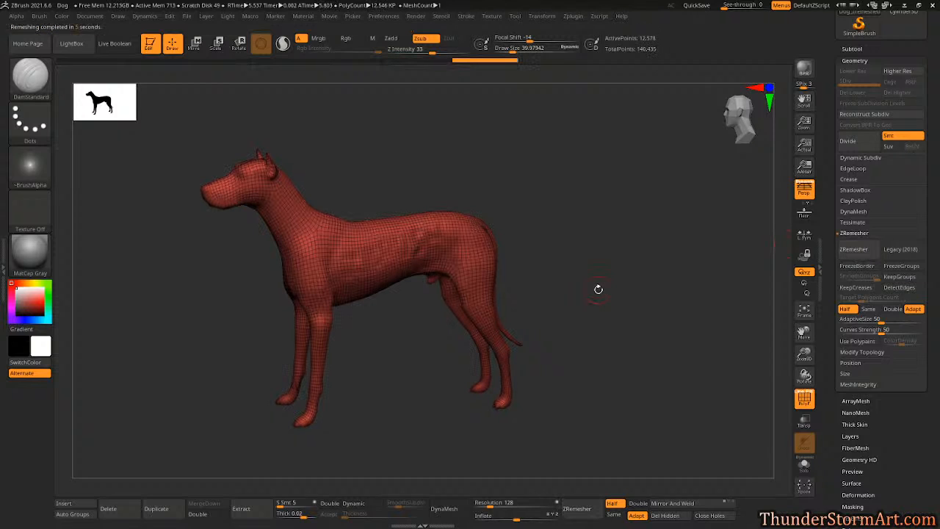
Turn off the wireframe display and run ZRemesher once more on Dog_zremeshed at half the polygon count.
key("shift+f")
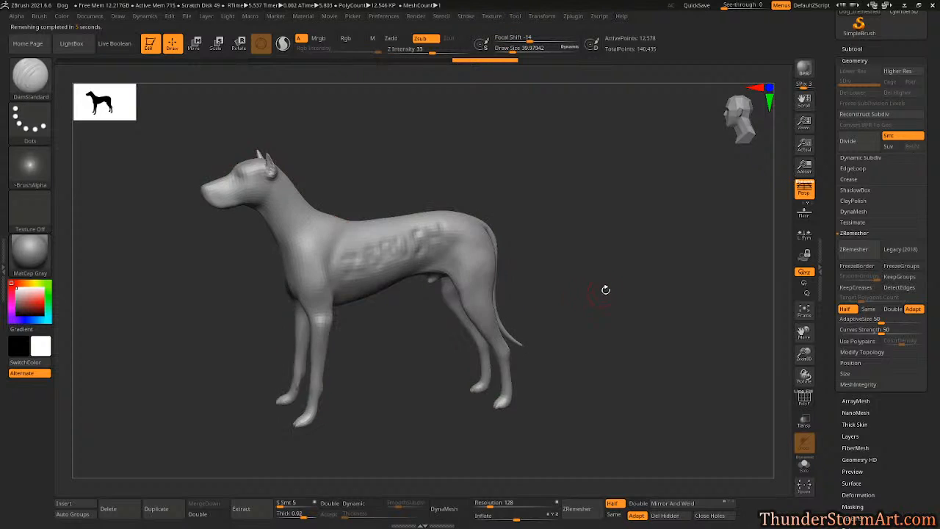
mouse_move(606, 289)
left_mouse_down()
mouse_move(644, 279)
mouse_move(630, 243)
mouse_move(610, 273)
mouse_move(564, 272)
left_mouse_up()
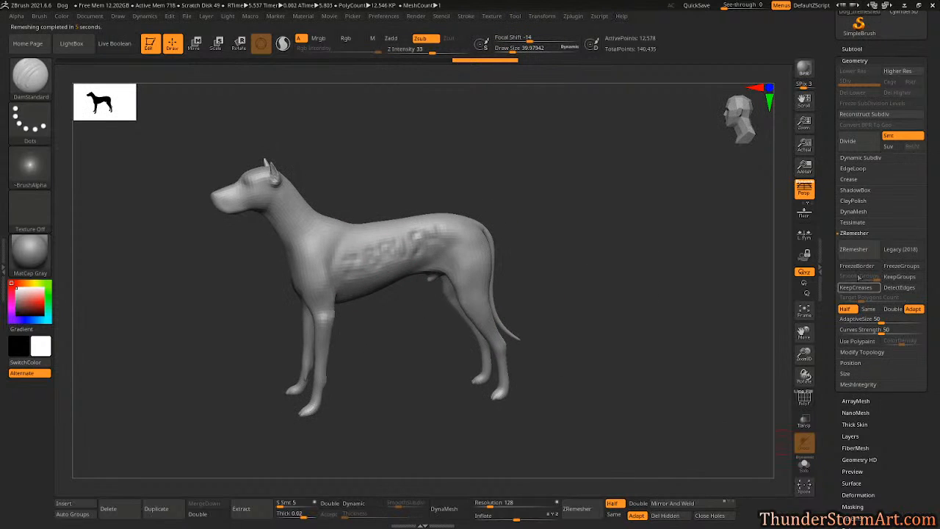
left_click(853, 249)
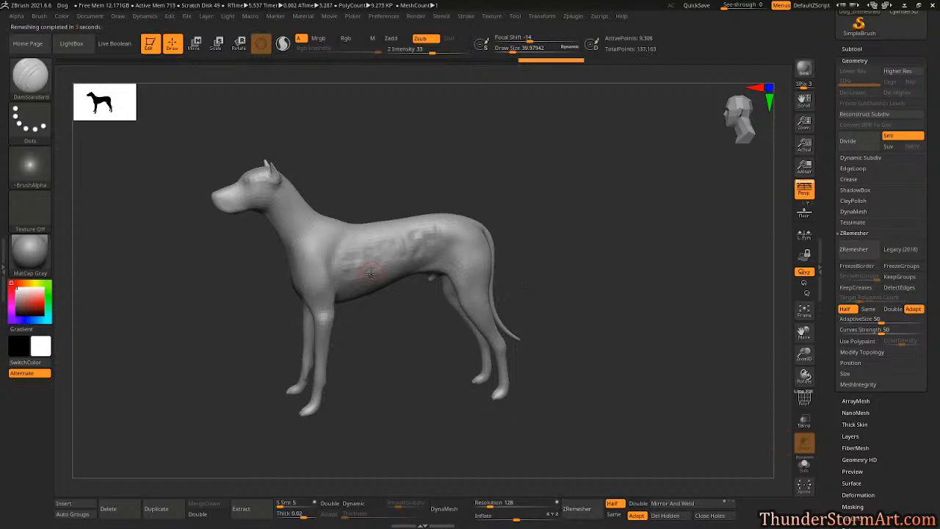
left_click_drag(540, 258, 369, 269)
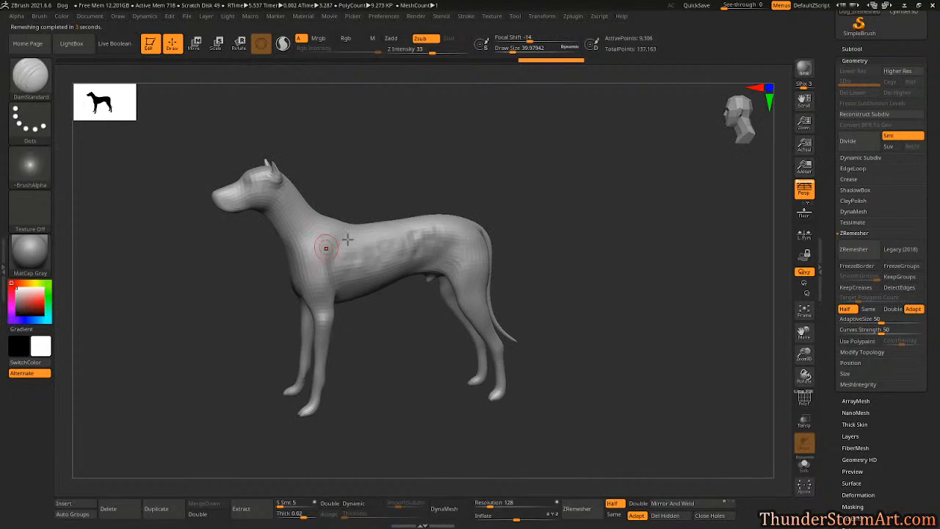
left_click_drag(585, 194, 590, 204, "alt")
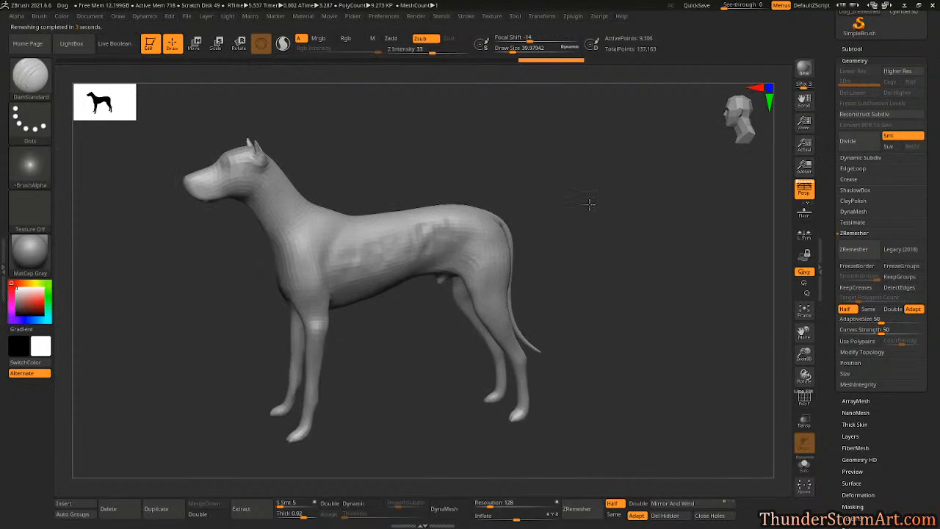
Compare the original Dog with Dog_zremeshed by switching the active subtool and toggling the original's visibility.
left_click_drag(938, 62, 938, 82)
left_click(852, 68)
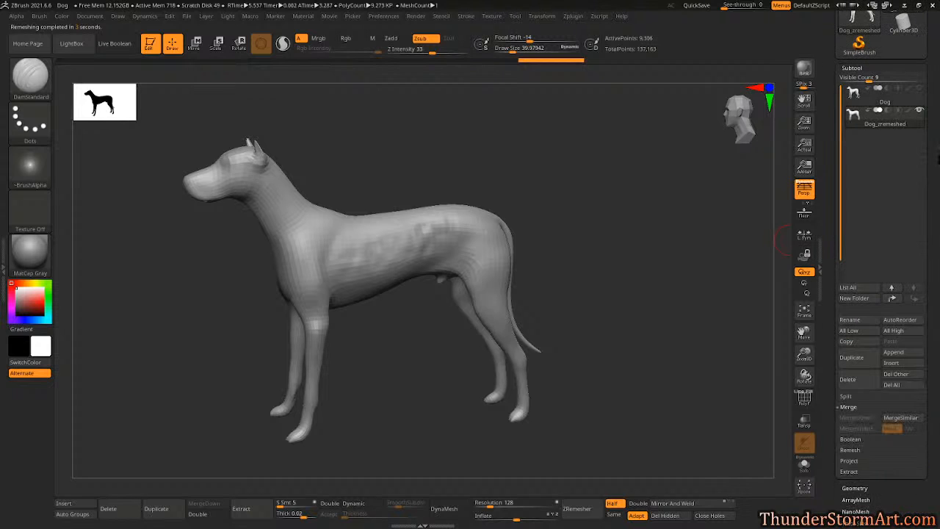
left_click(853, 93)
left_click(853, 115)
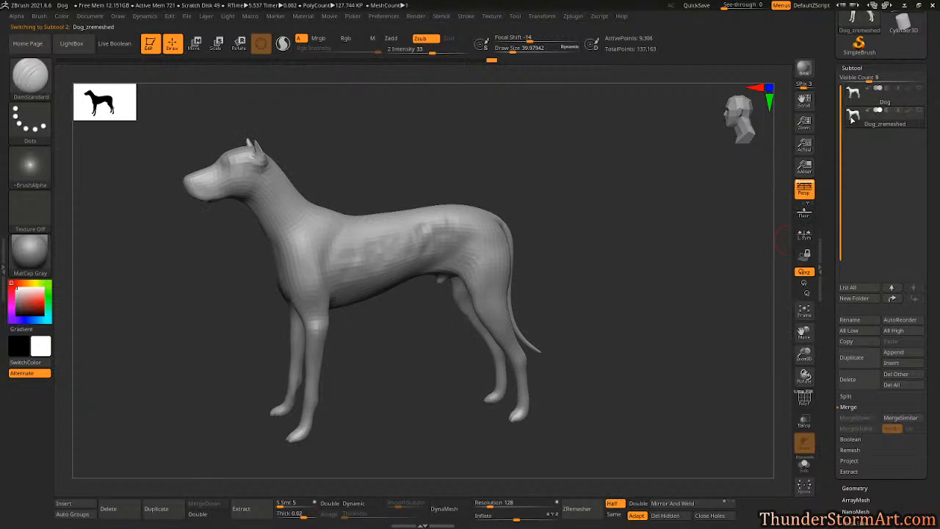
left_click(852, 117)
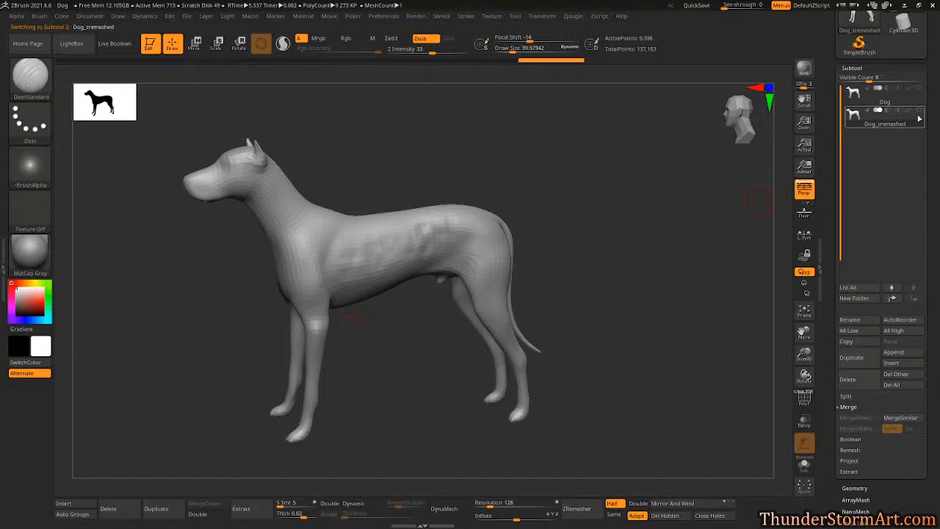
mouse_move(921, 114)
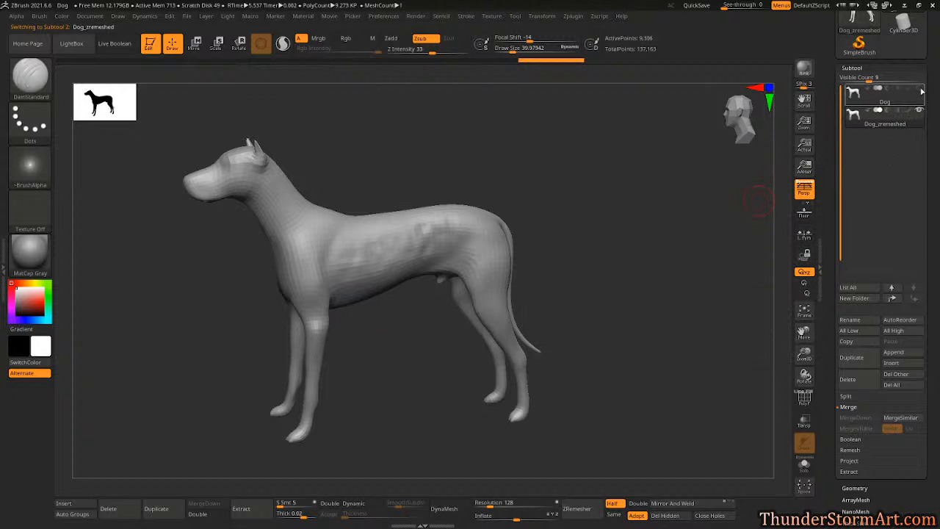
left_click(921, 89)
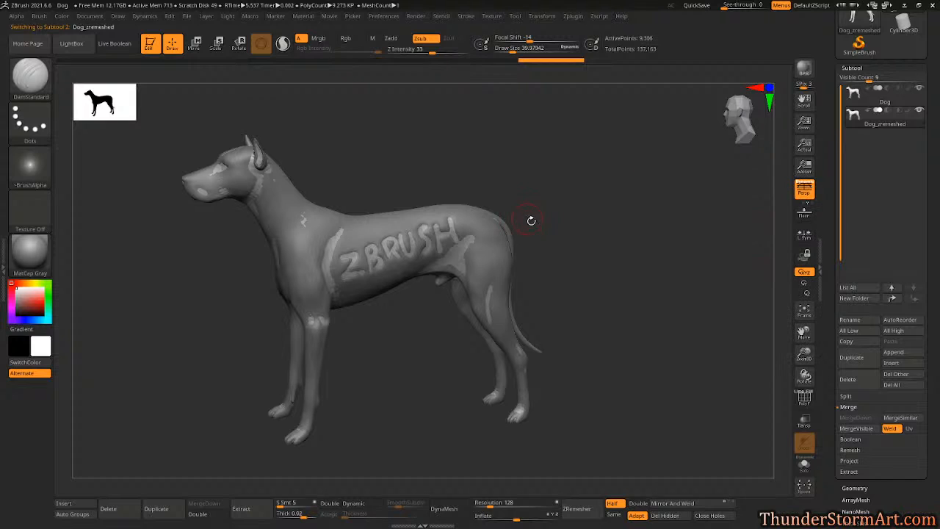
left_click(921, 89)
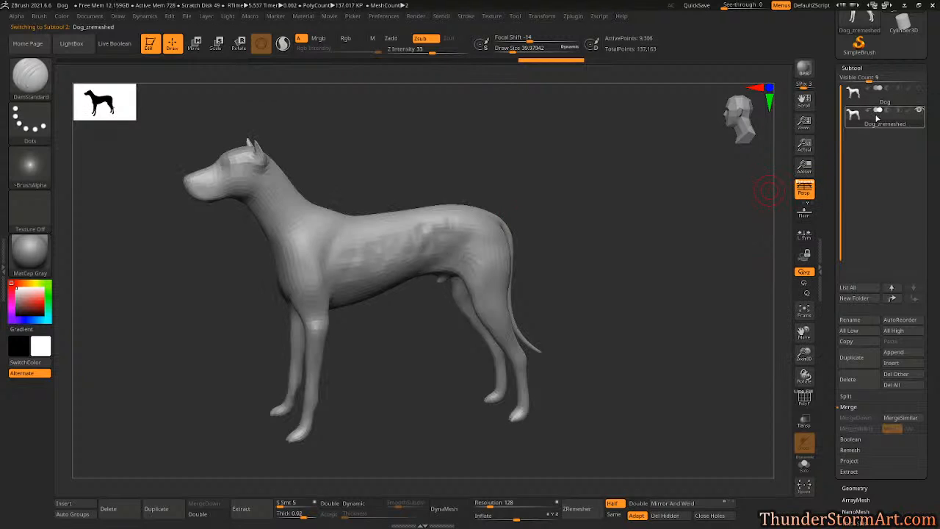
Make the original Dog subtool visible and isolate Dog_zremeshed in Solo mode.
left_click(924, 88)
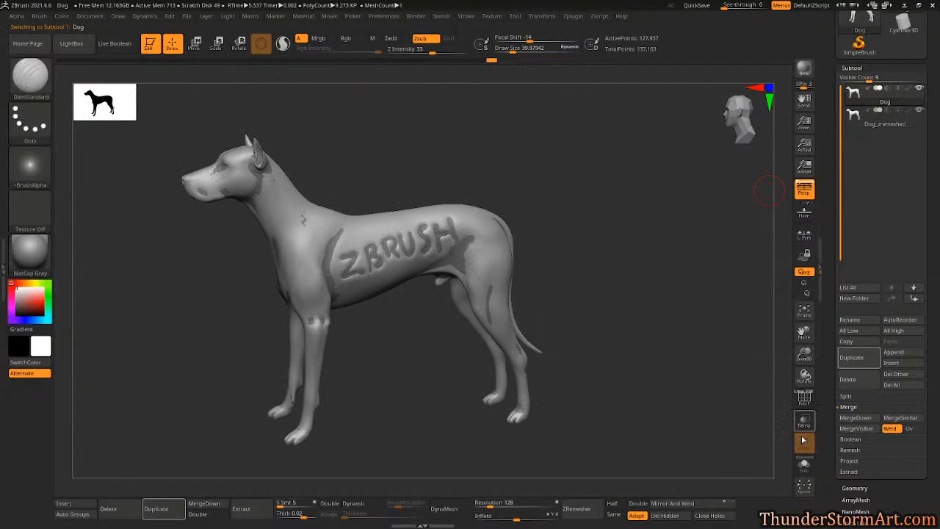
left_click(804, 464)
left_click(869, 127)
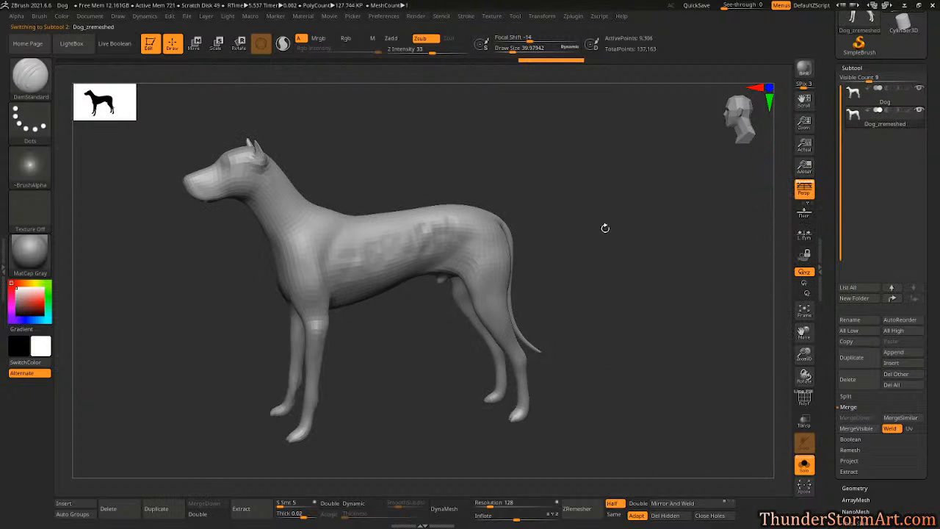
mouse_move(612, 245)
left_mouse_down()
mouse_move(600, 258)
mouse_move(617, 261)
left_mouse_up()
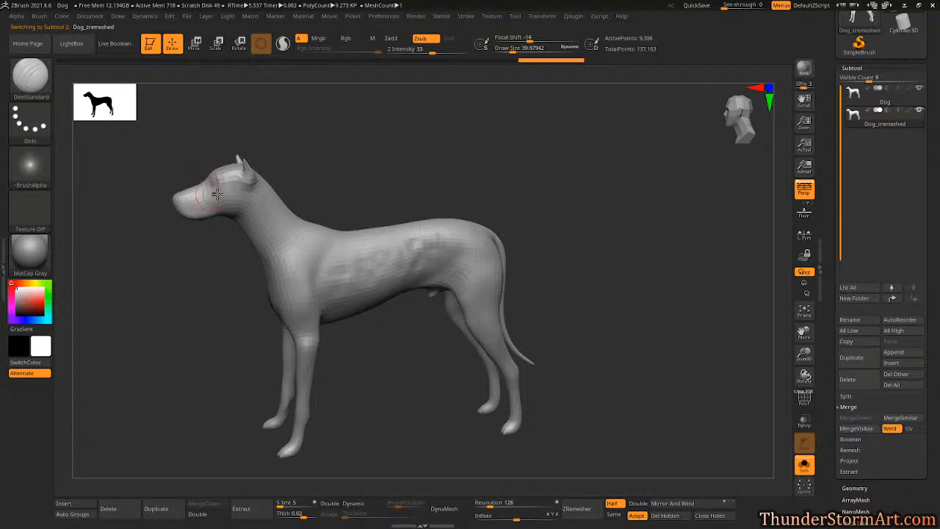
mouse_move(202, 276)
left_mouse_down()
mouse_move(211, 281)
mouse_move(198, 284)
left_mouse_up()
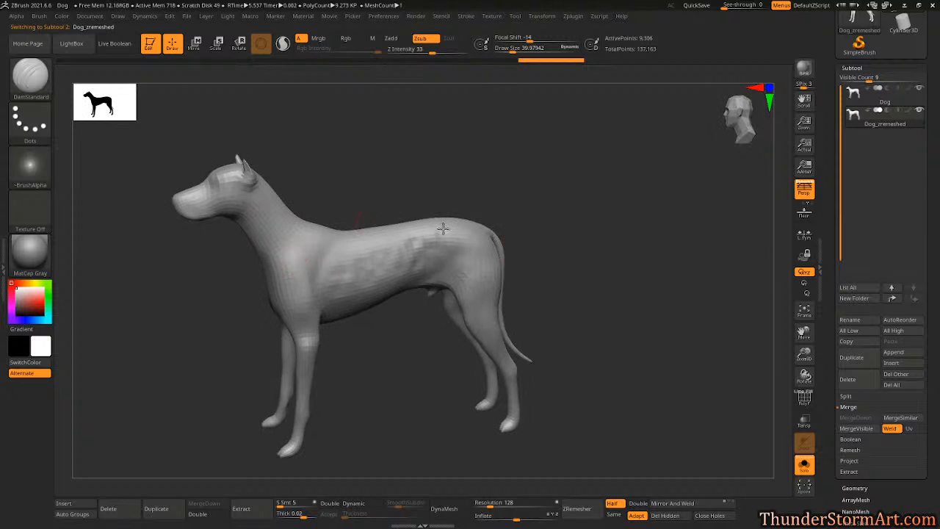
Display the wireframe and compare the polygon density of Dog and Dog_zremeshed in Solo mode.
key("shift+f")
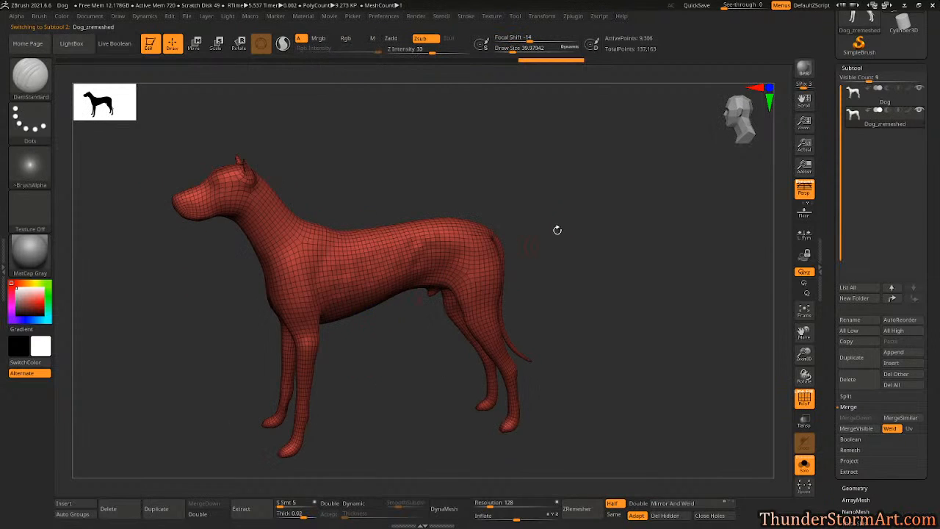
left_click_drag(581, 206, 588, 214, "alt")
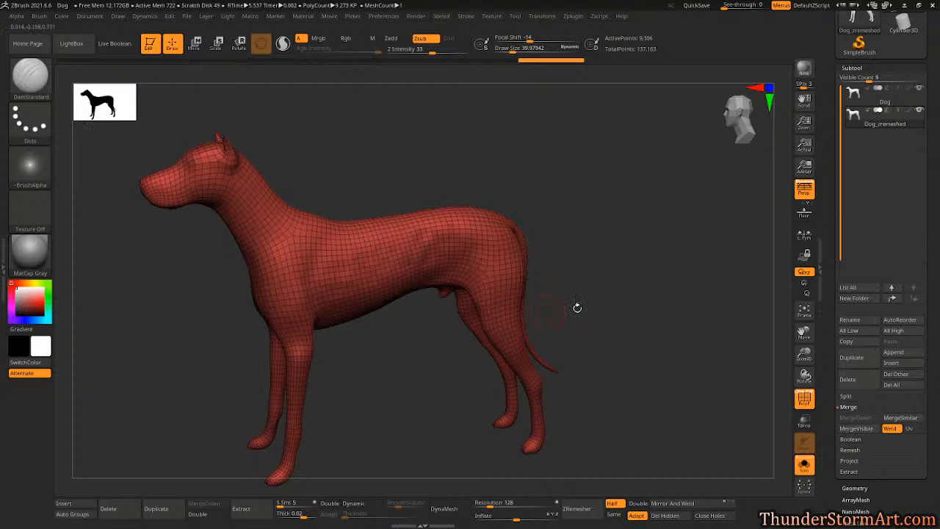
left_click(852, 98)
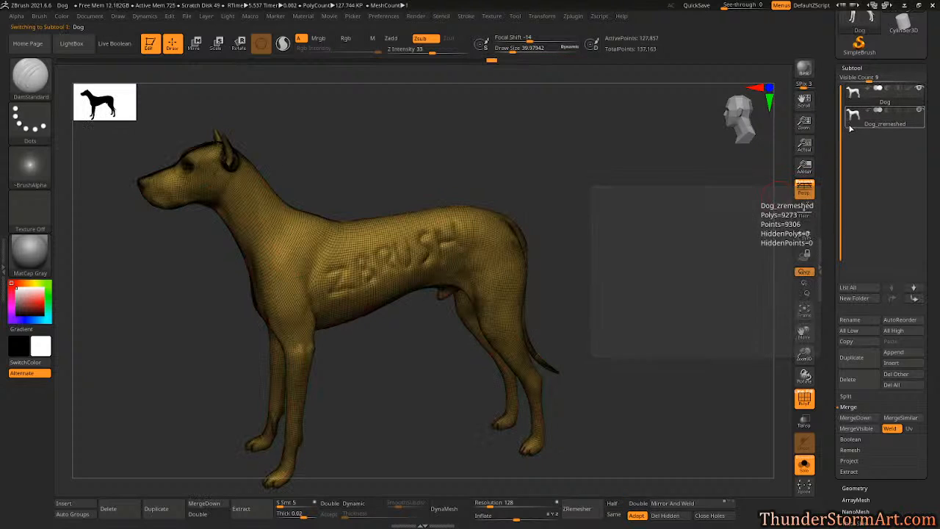
left_click(851, 125)
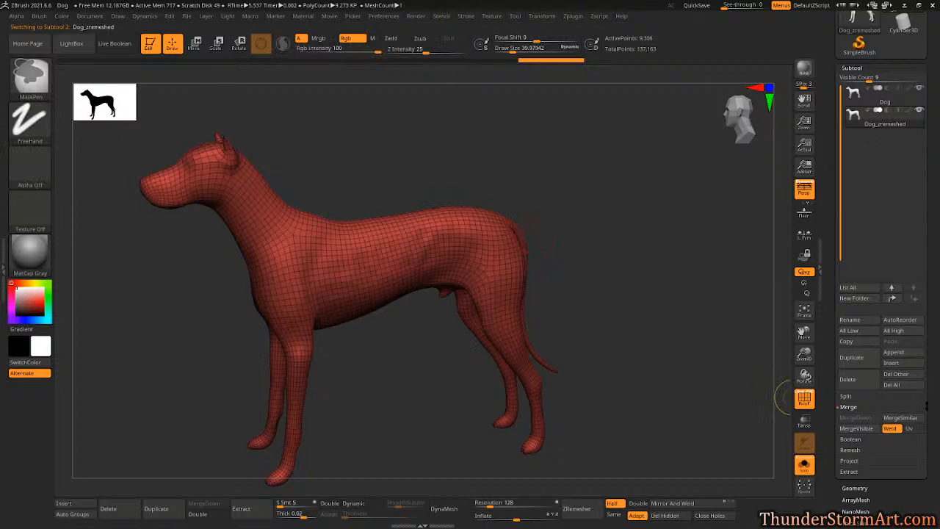
Subdivide Dog_zremeshed three times to reach subdivision level 4.
left_click_drag(935, 496, 938, 355)
left_click(856, 348)
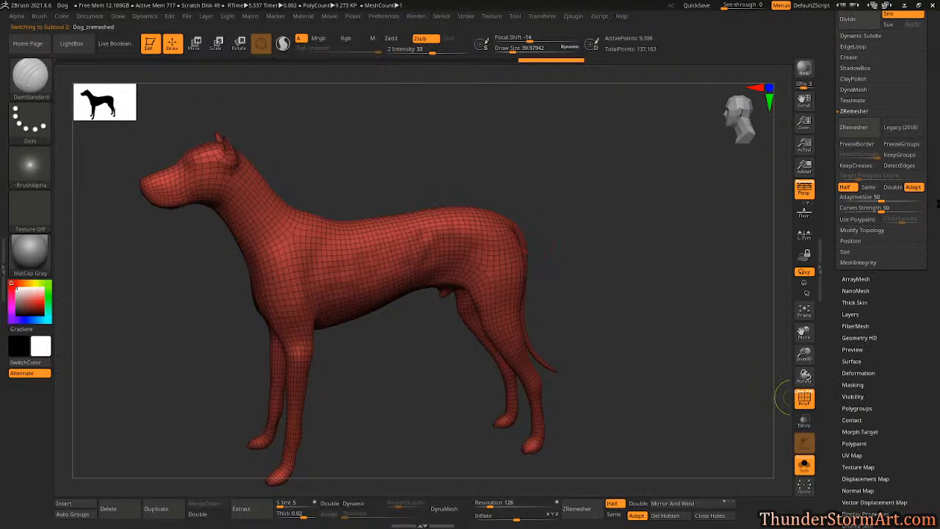
left_click_drag(931, 71, 931, 264)
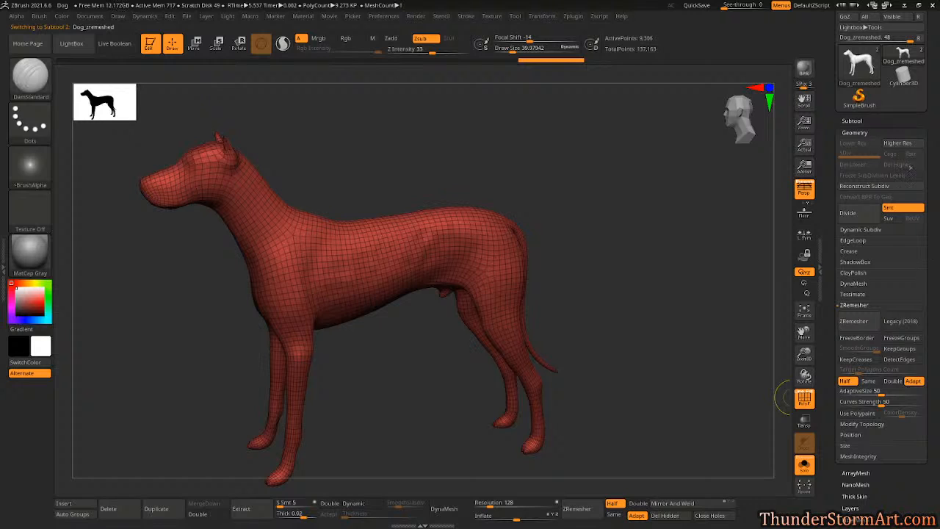
key("ctrl+d")
key("ctrl+d")
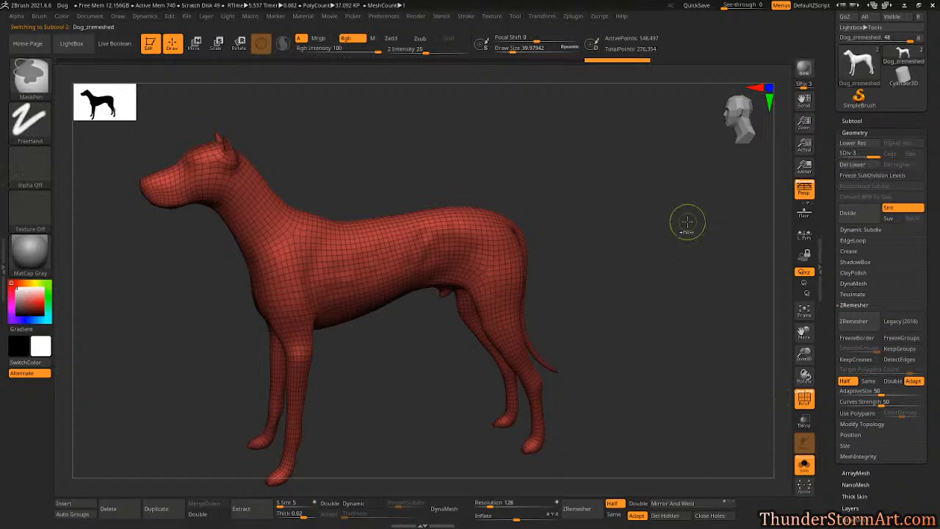
key("ctrl+d")
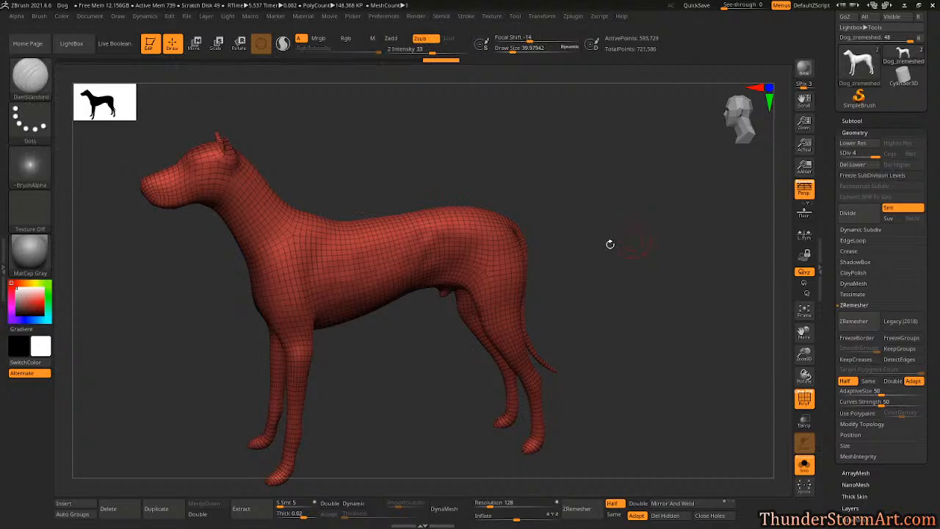
Turn off the wireframe, inspect the subdivided dog's head and body, and exit Solo mode to show both subtools.
key("shift+f")
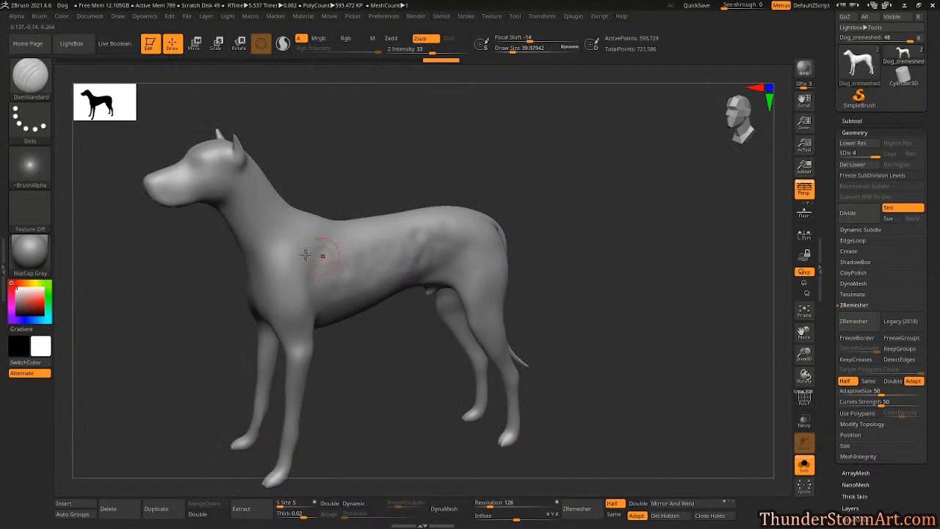
left_click_drag(395, 151, 273, 162)
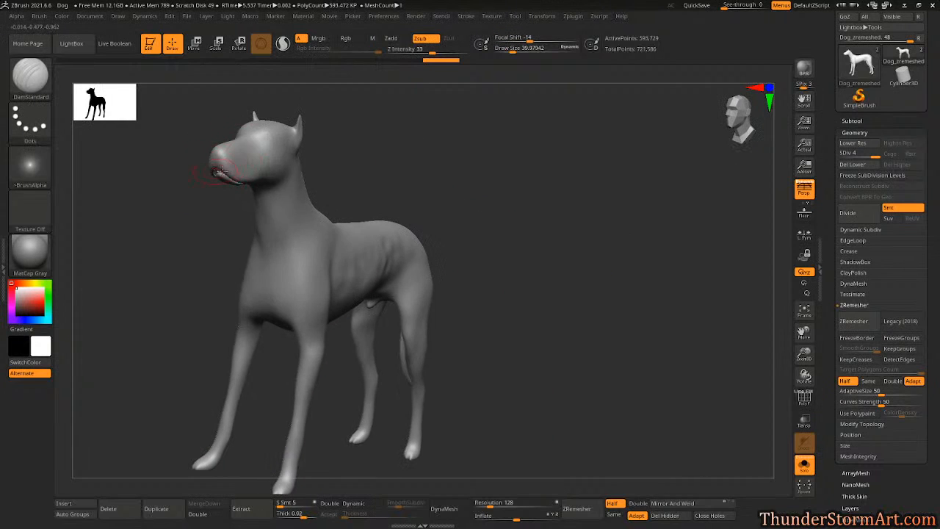
left_click_drag(217, 172, 439, 160)
left_click(853, 121)
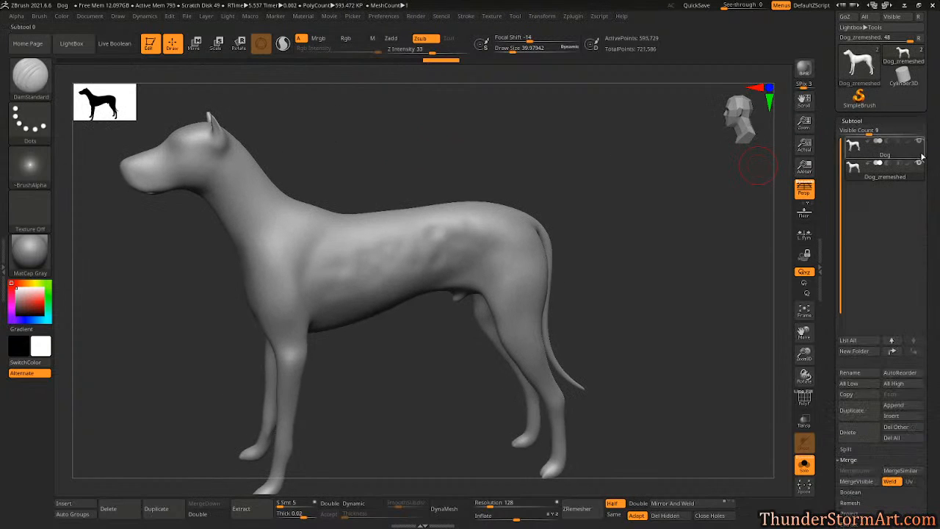
left_click(805, 469)
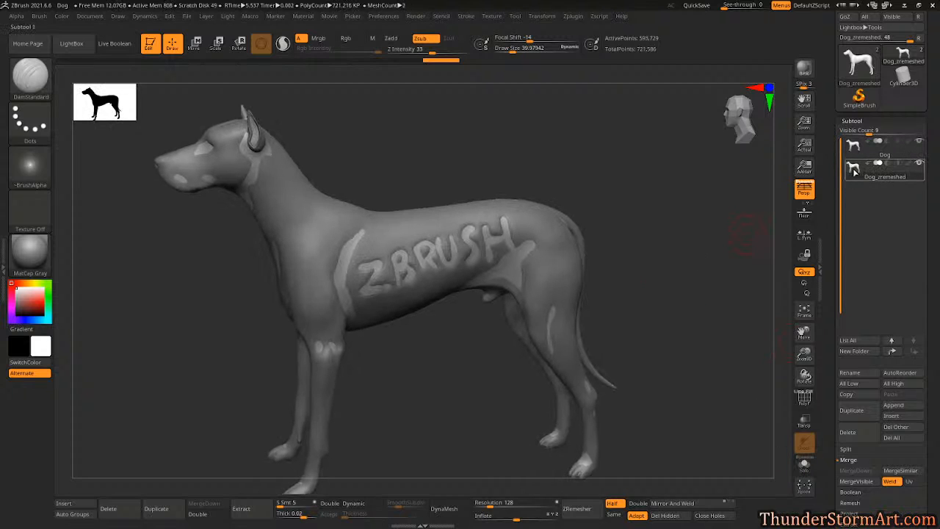
Project all of the original Dog's sculpted detail onto Dog_zremeshed, with both subtools visible, a distance of 0.02 and a mean of 25.
mouse_move(853, 174)
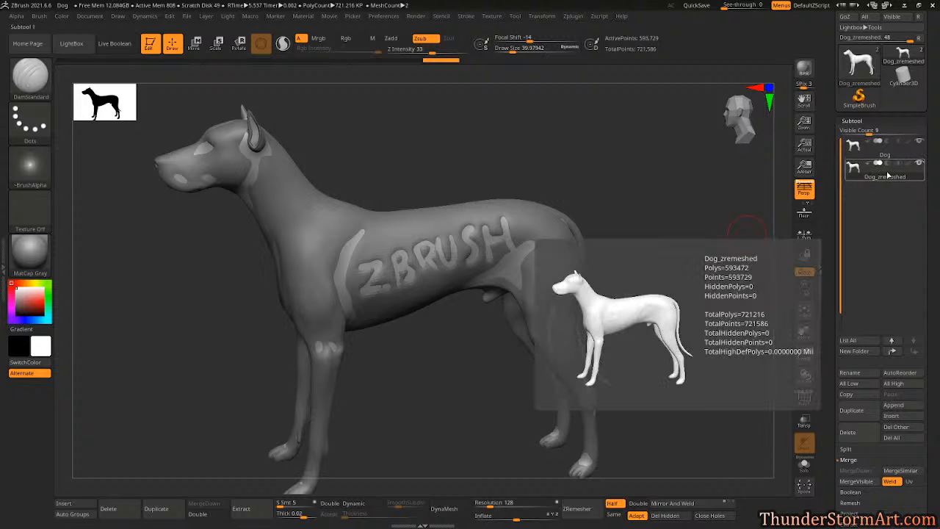
mouse_move(869, 192)
left_mouse_down()
mouse_move(868, 114)
mouse_move(868, 177)
left_mouse_up()
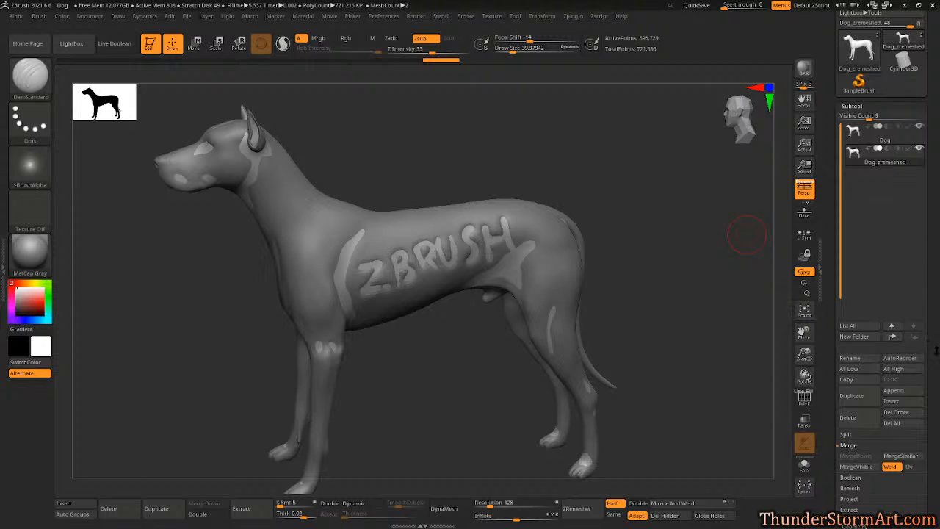
left_click_drag(930, 350, 929, 340)
left_click(858, 122)
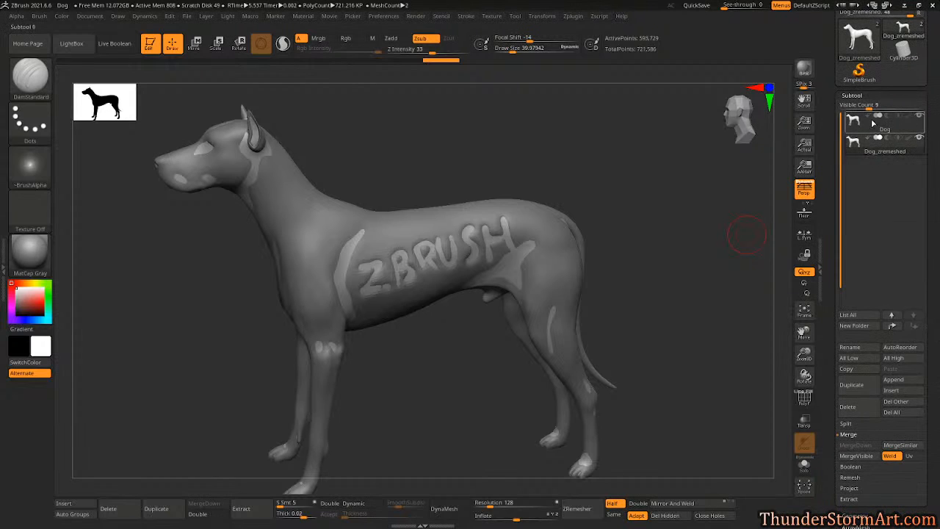
left_click_drag(936, 432, 937, 400)
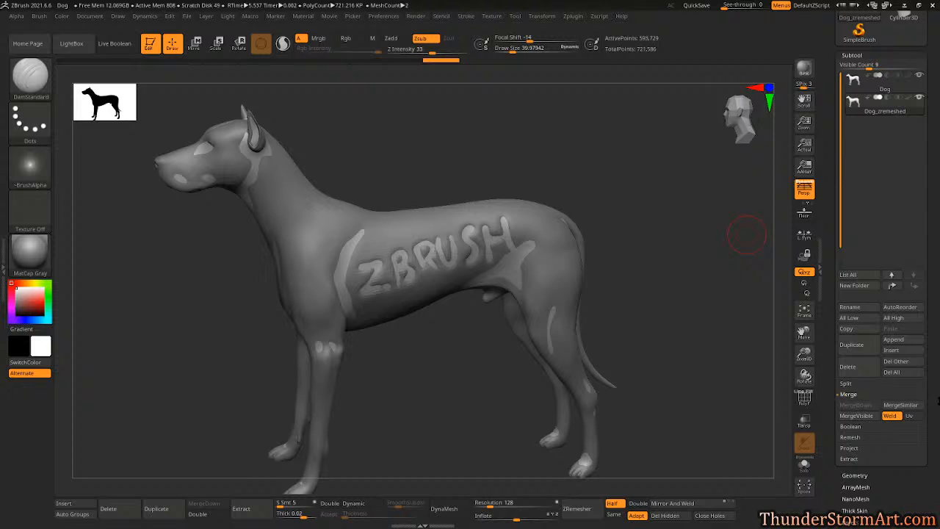
left_click(850, 449)
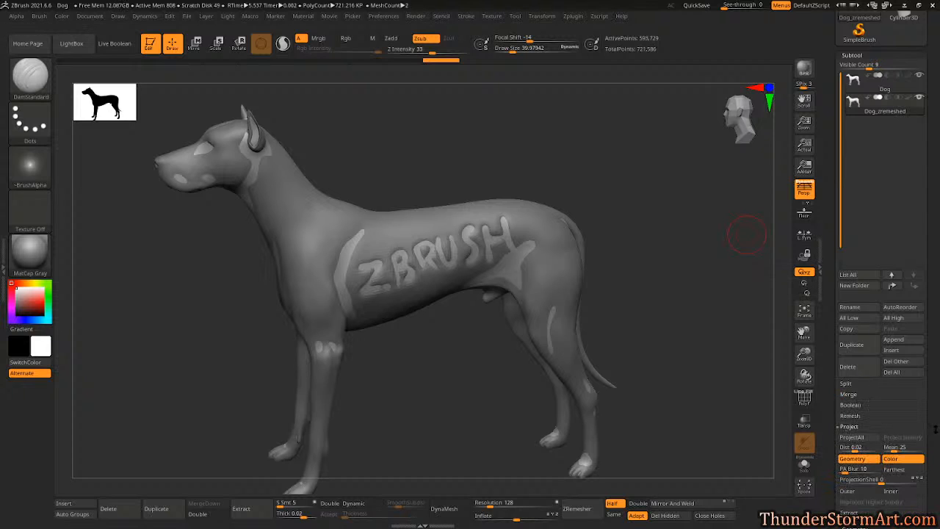
left_click_drag(936, 429, 936, 332)
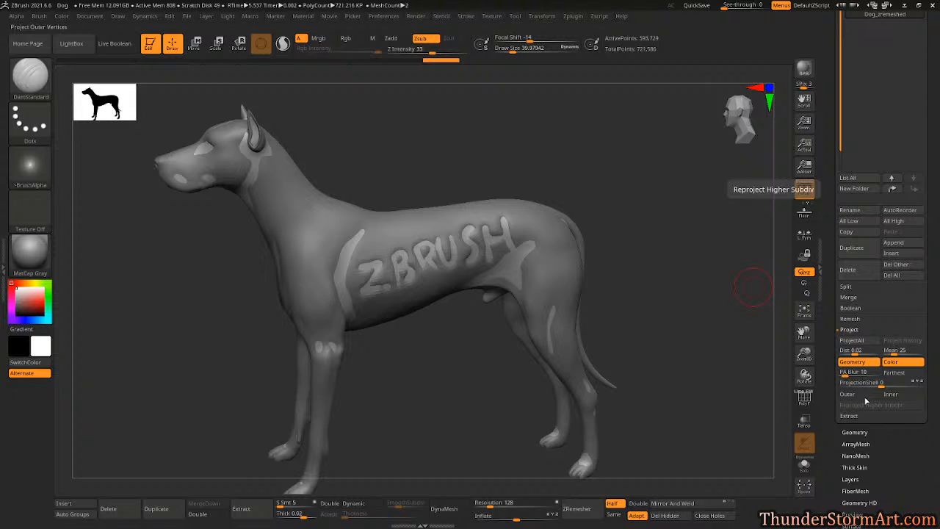
left_click(852, 341)
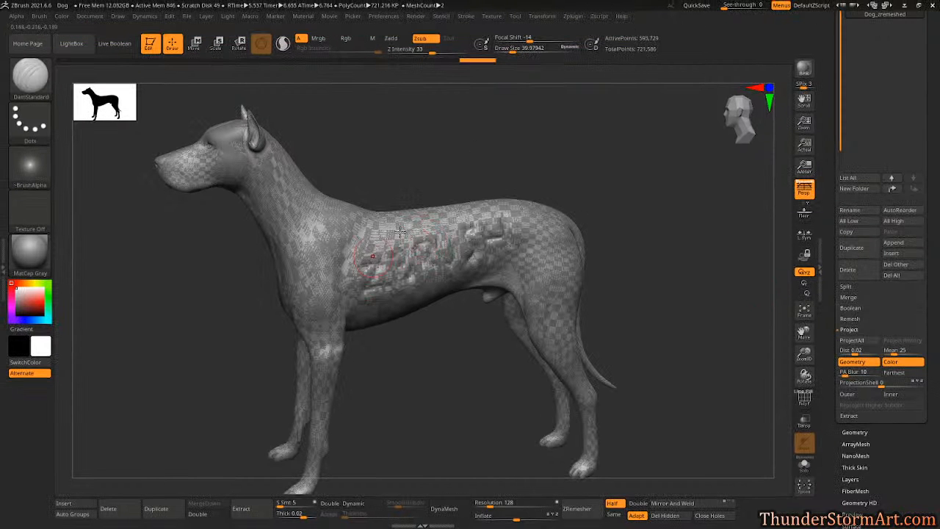
Hide the original Dog subtool and inspect the projected detail on Dog_zremeshed from several angles.
left_click_drag(498, 146, 569, 149)
left_click_drag(935, 146, 935, 263)
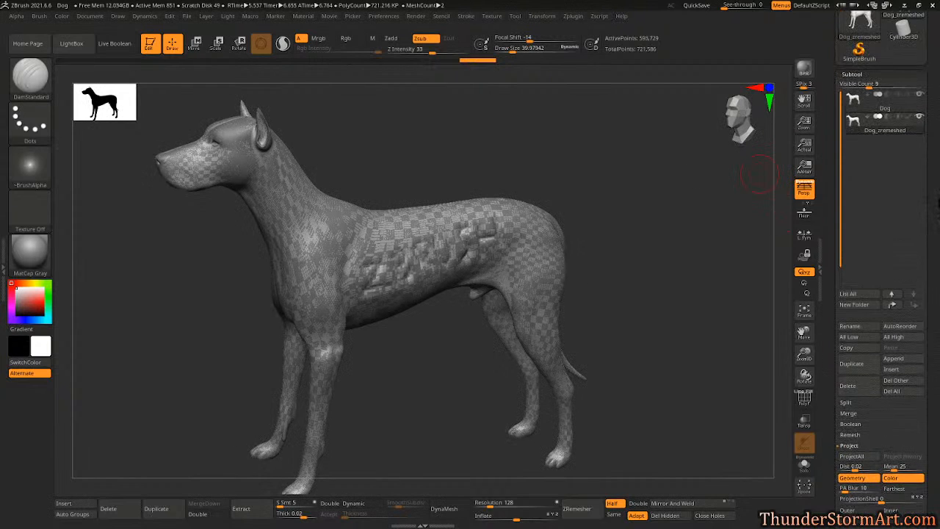
left_click(919, 96)
left_click_drag(709, 232, 668, 239)
left_click_drag(716, 256, 686, 268)
left_click_drag(692, 318, 607, 245)
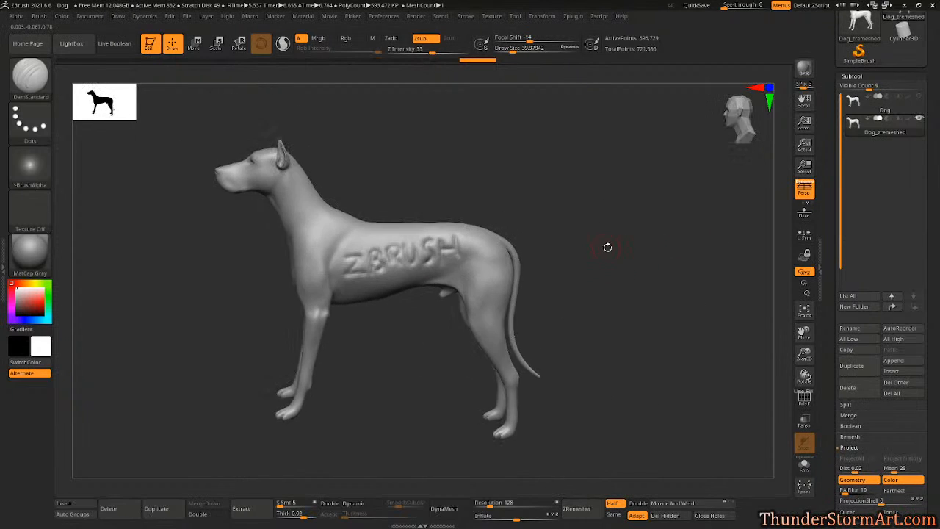
Lower Dog_zremeshed to subdivision level 1 in its Geometry settings and examine the base topology with the wireframe displayed.
left_click_drag(930, 404, 914, 341)
left_click(855, 358)
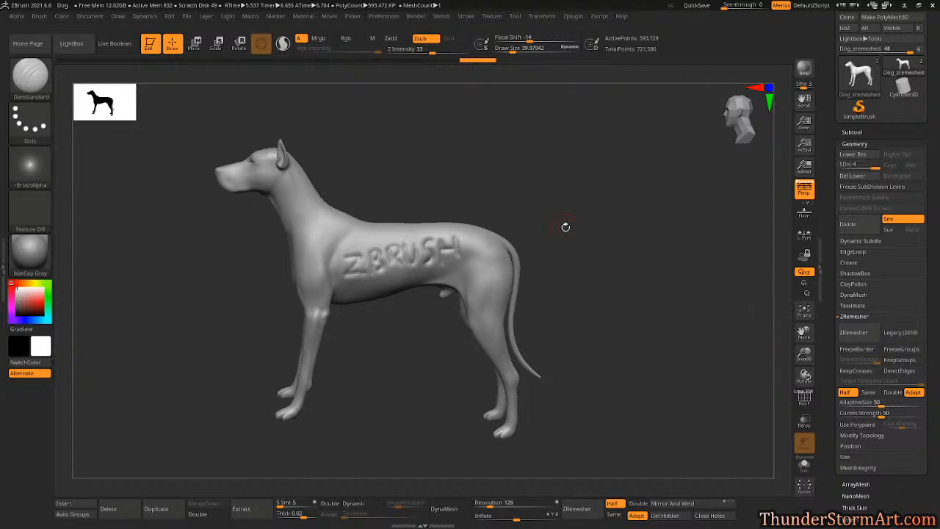
key("shift")
key("shift")
left_click_drag(507, 250, 357, 260, "shift")
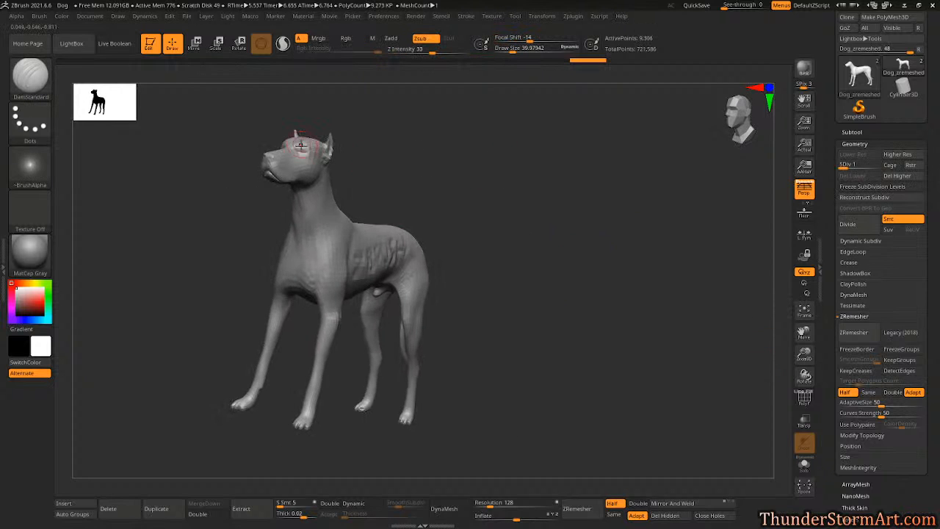
left_click_drag(470, 165, 529, 229)
key("shift+f")
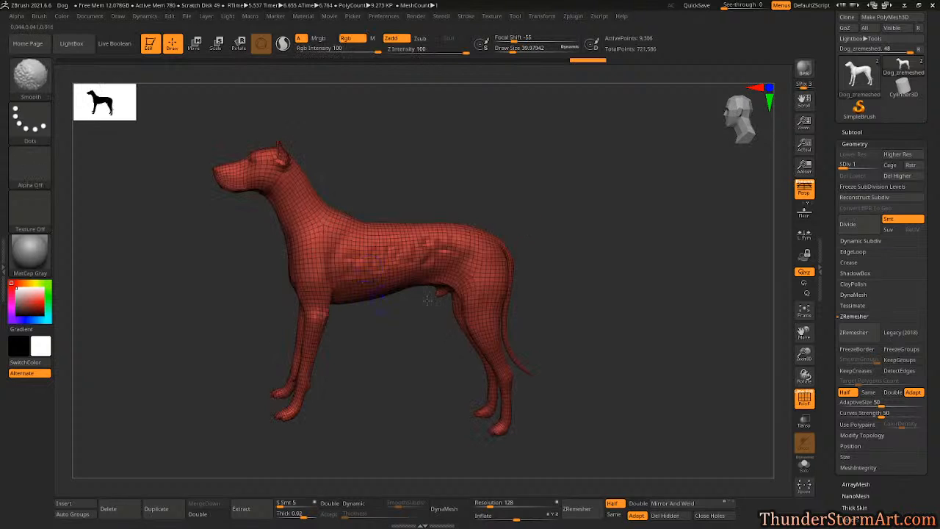
key("shift+f")
Raise Dog_zremeshed back to subdivision level 4 and check the recovered detail on the body.
key("d")
key("d")
key("d")
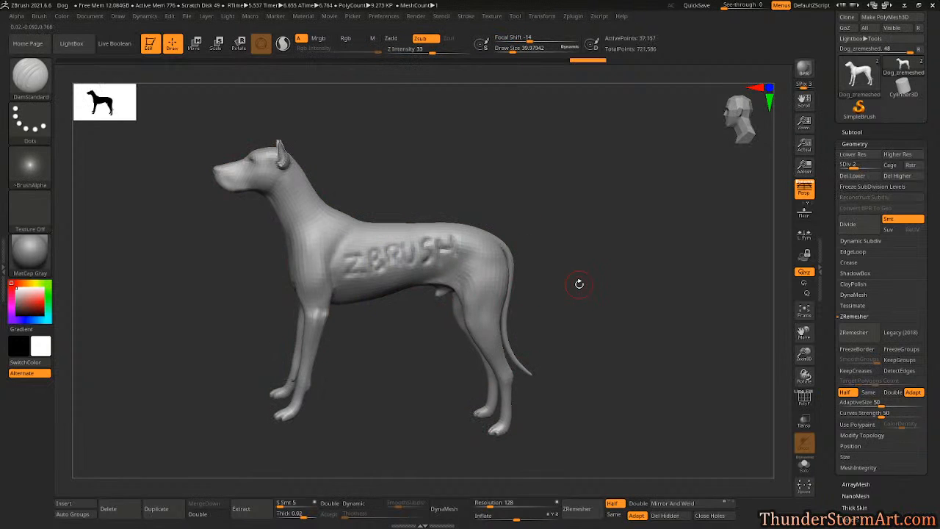
left_click_drag(578, 281, 617, 265)
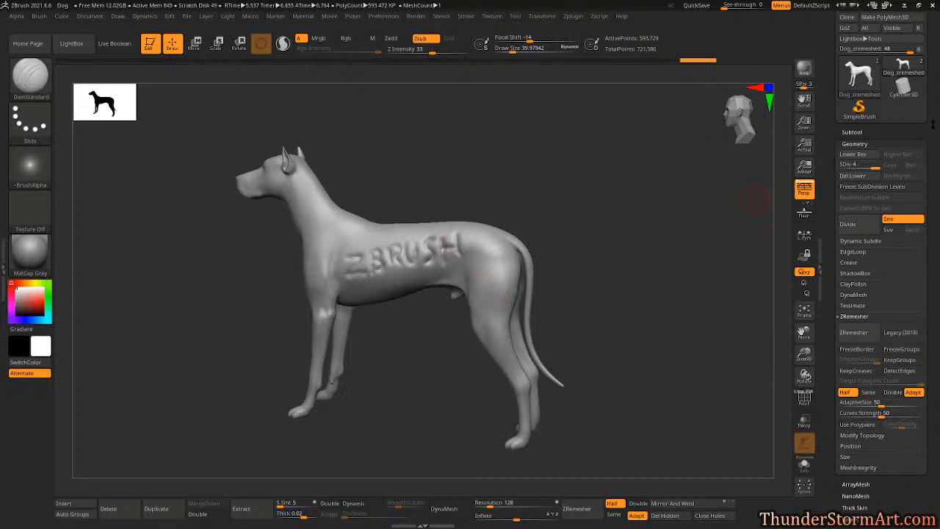
Switch between the Dog and Dog_zremeshed subtools to compare the original sculpt with the projected copy.
left_click(852, 132)
mouse_move(922, 175)
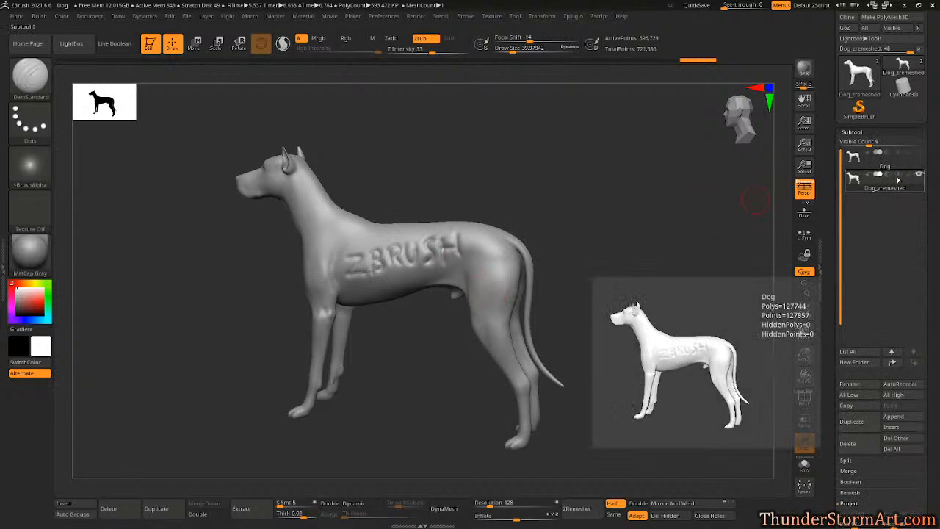
left_click(855, 159)
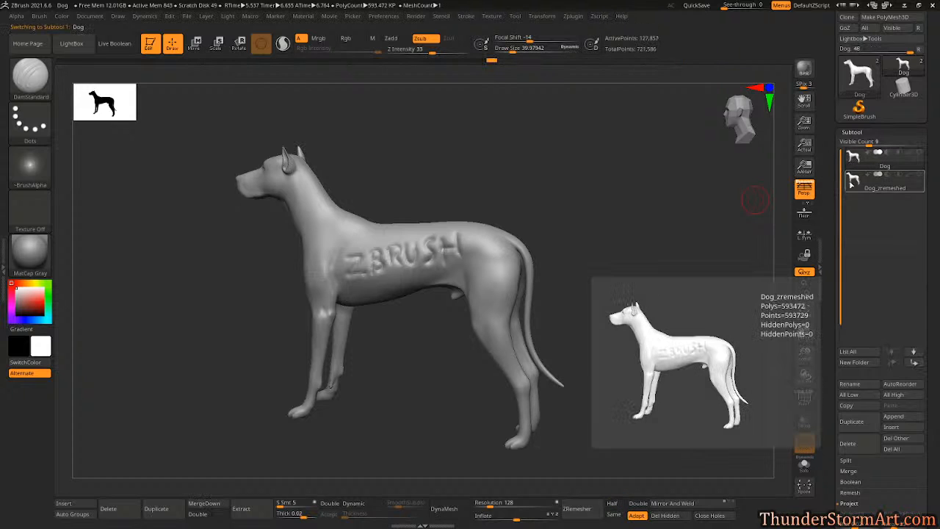
left_click(851, 188)
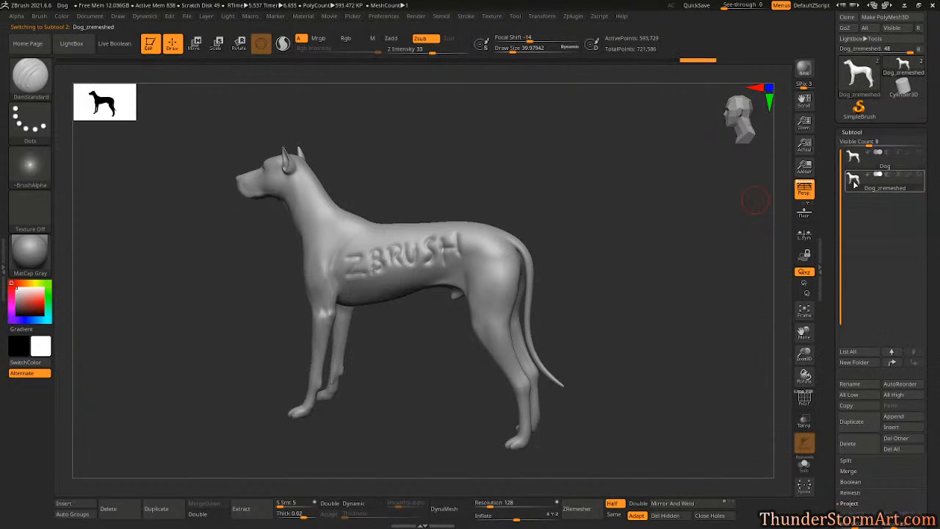
left_click(853, 187)
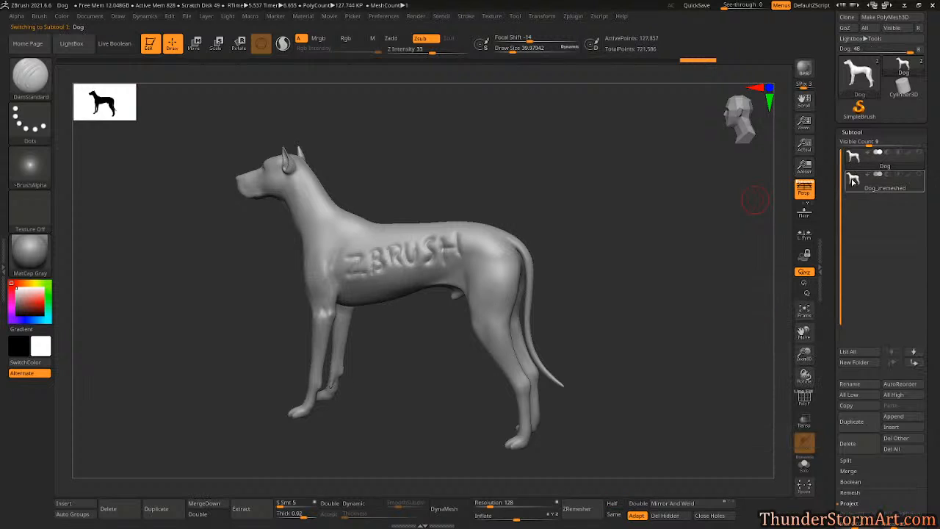
left_click(852, 188)
Compare the ZBRUSH lettering on both subtools up close, then frame the whole Dog_zremeshed model in side view.
left_click_drag(649, 246, 660, 300)
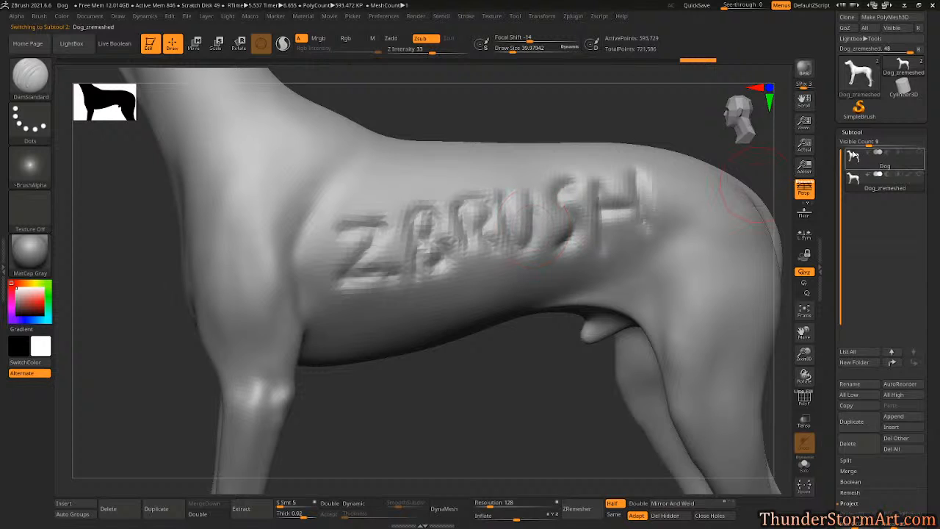
left_click(854, 179)
left_click(853, 179)
key("f")
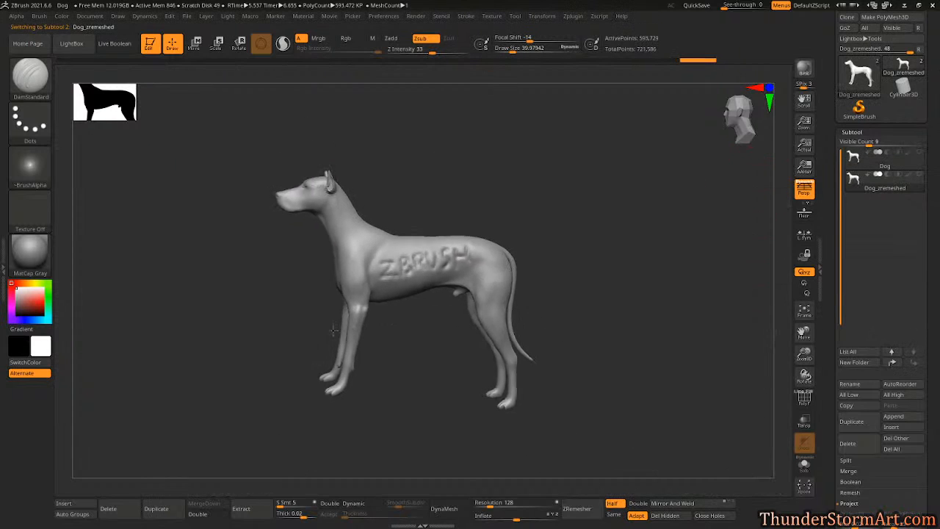
left_click_drag(652, 244, 590, 248)
mouse_move(608, 210)
left_mouse_down("alt")
mouse_move(625, 215)
mouse_move(612, 227)
left_mouse_up("alt")
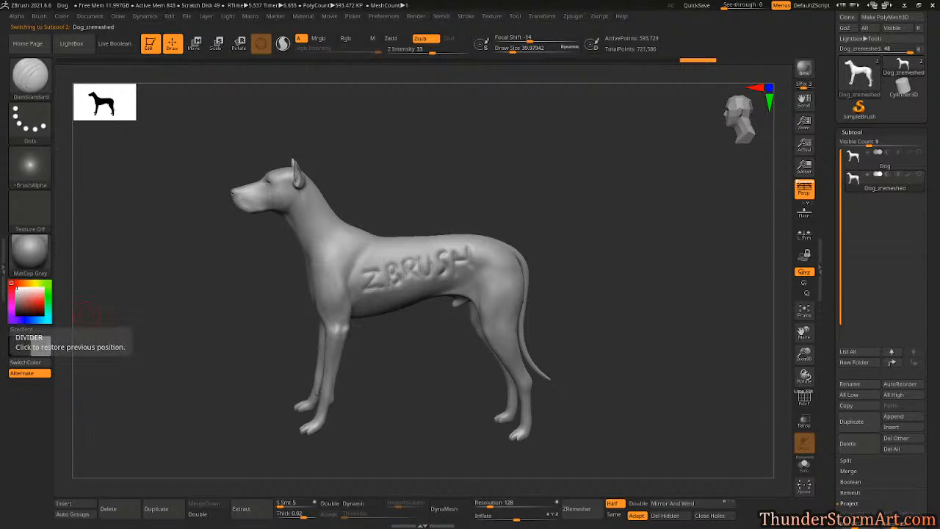